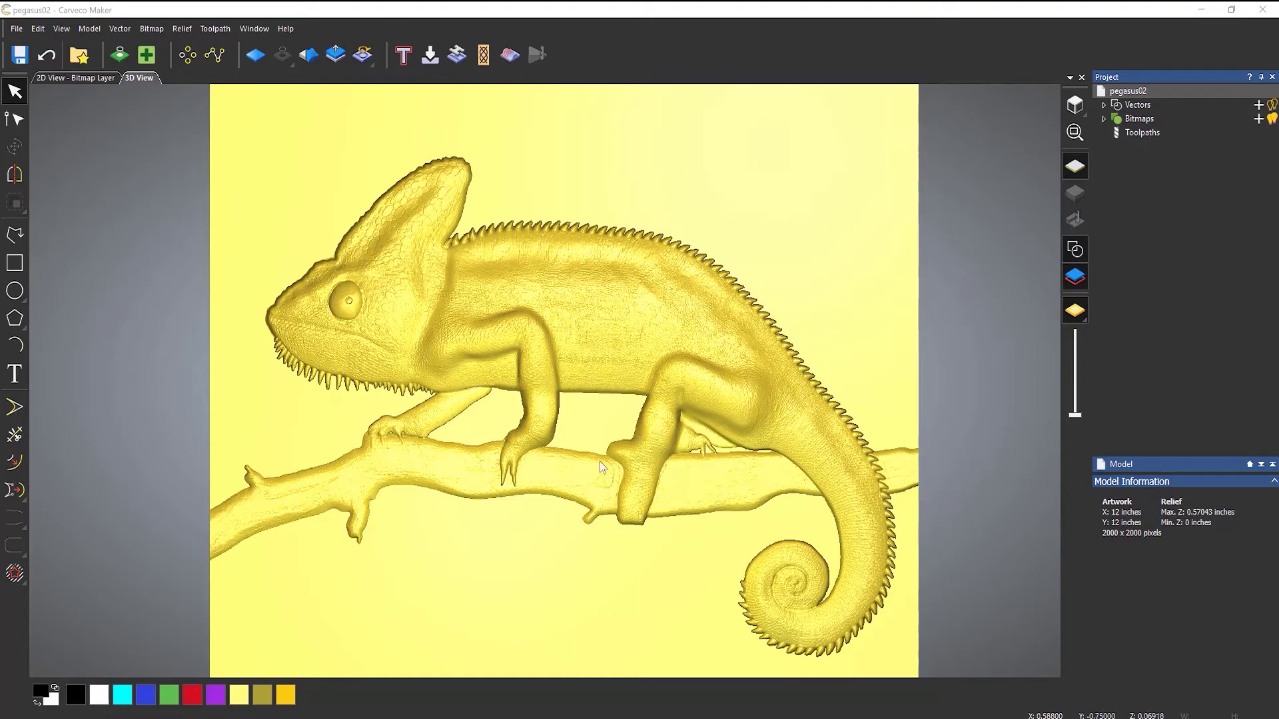
Try scaling the chameleon relief freely to about 1.52 inches, and set its scale height to 0.25 inches.
left_click_drag(617, 449, 654, 347)
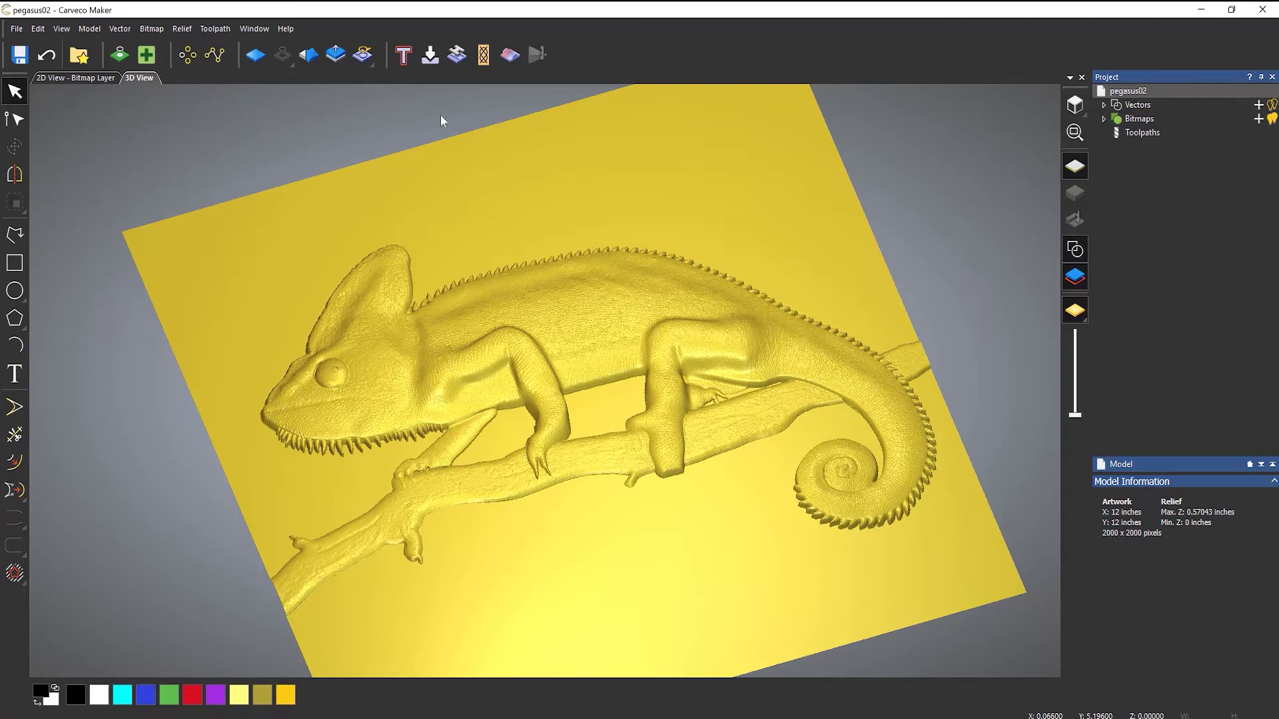
left_click(338, 60)
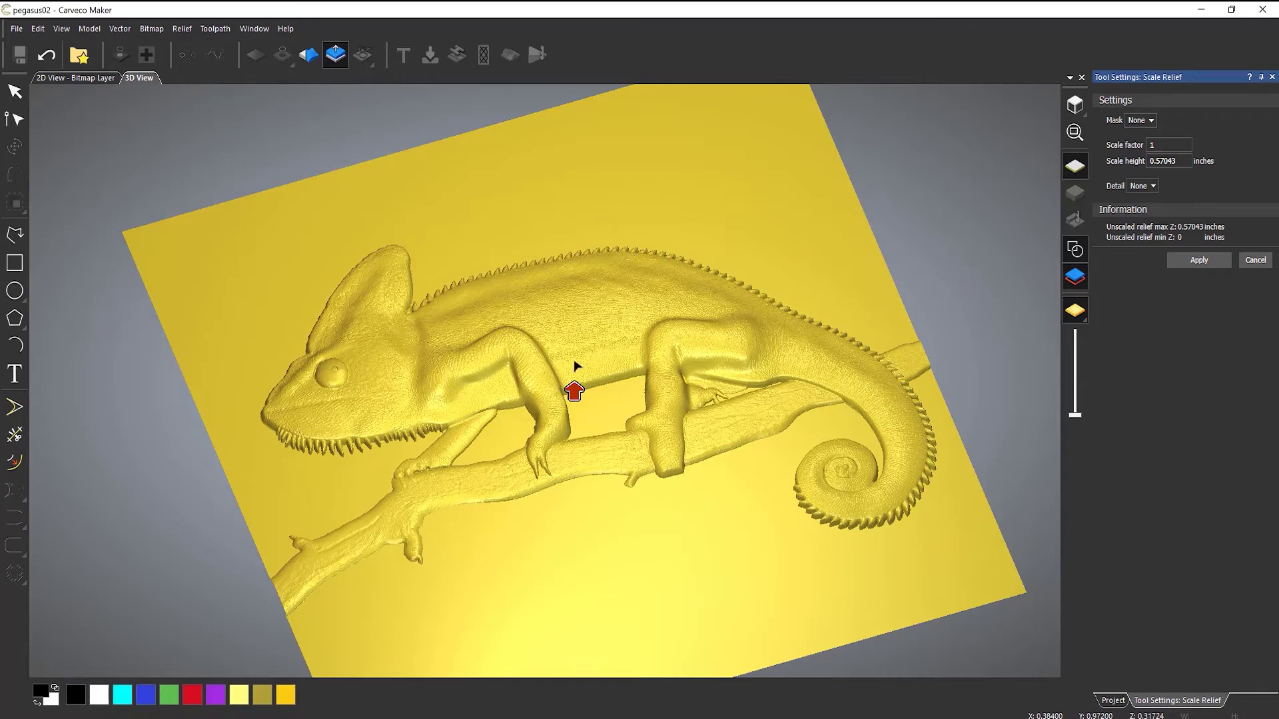
left_click_drag(574, 392, 589, 361)
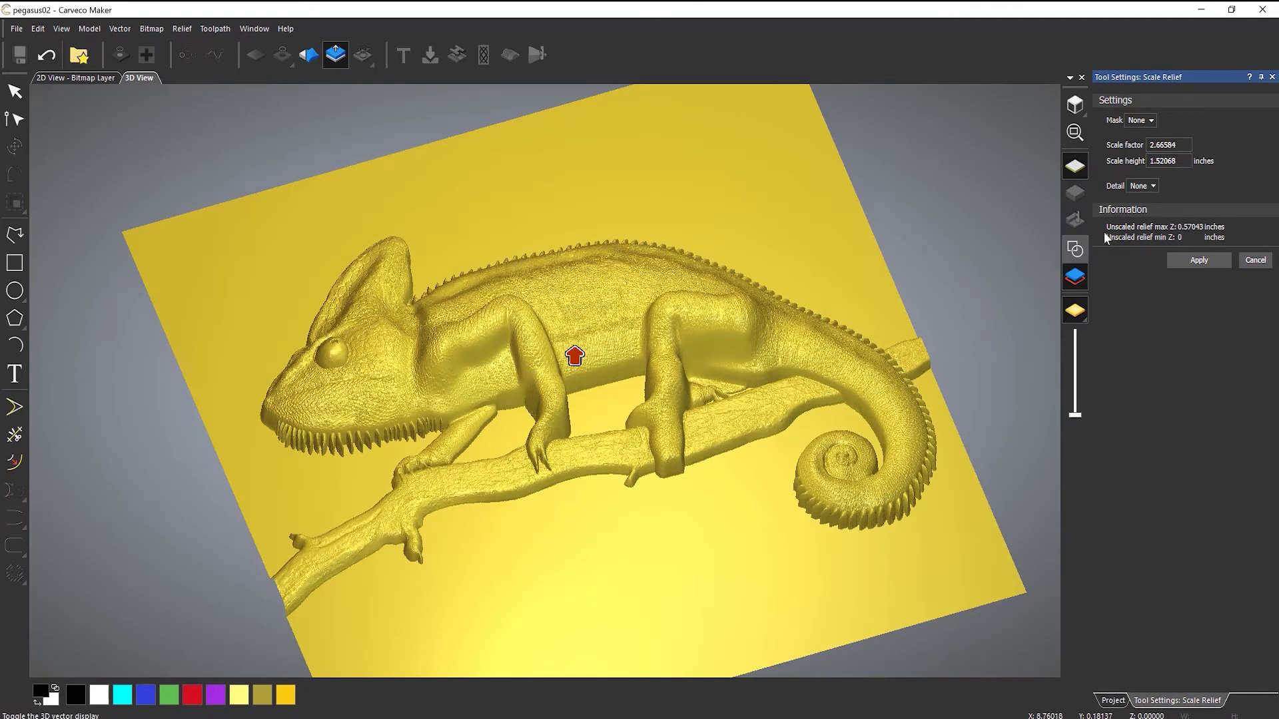
left_click_drag(1183, 161, 1052, 162)
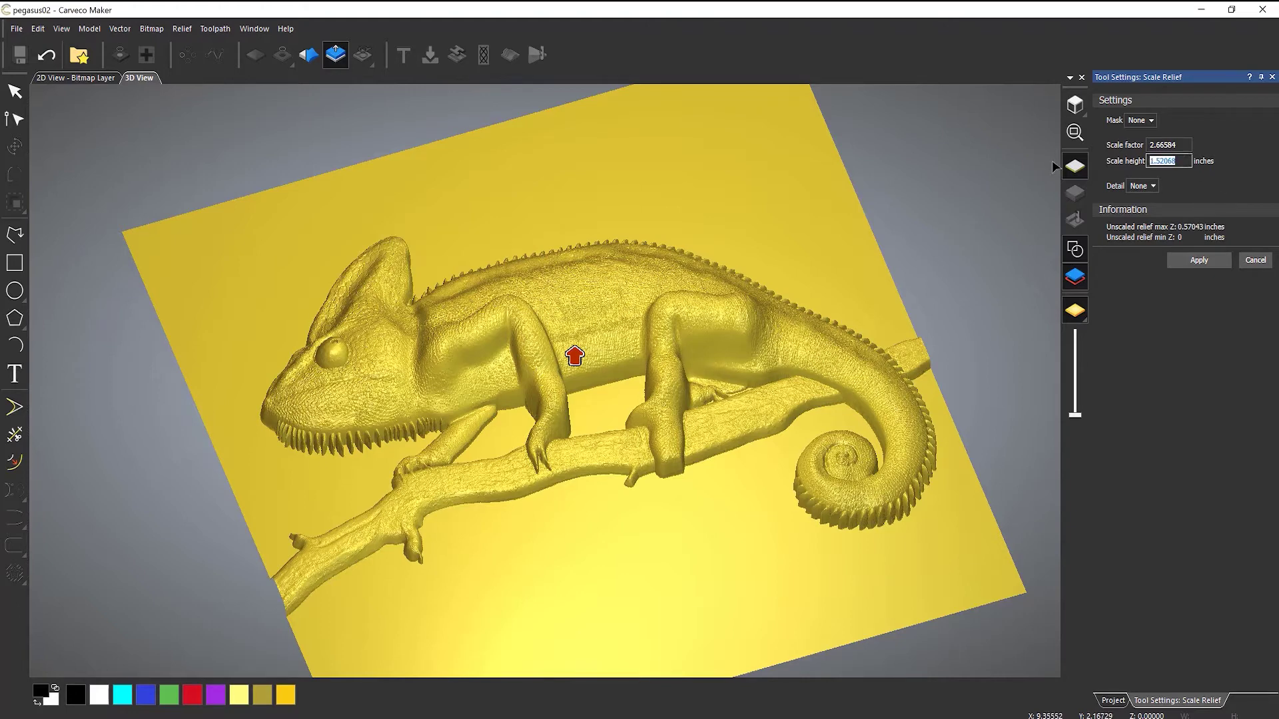
type("0.25")
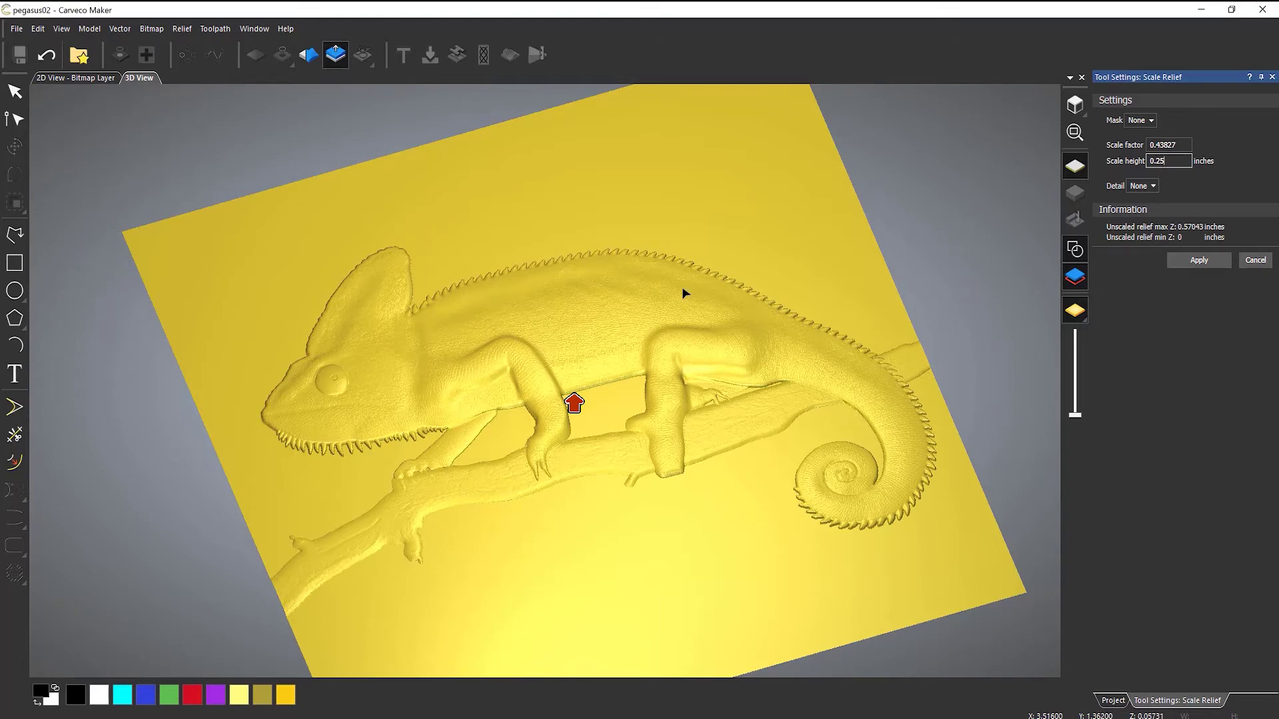
mouse_move(647, 308)
left_mouse_down()
mouse_move(637, 387)
mouse_move(622, 392)
mouse_move(665, 287)
mouse_move(662, 325)
left_mouse_up()
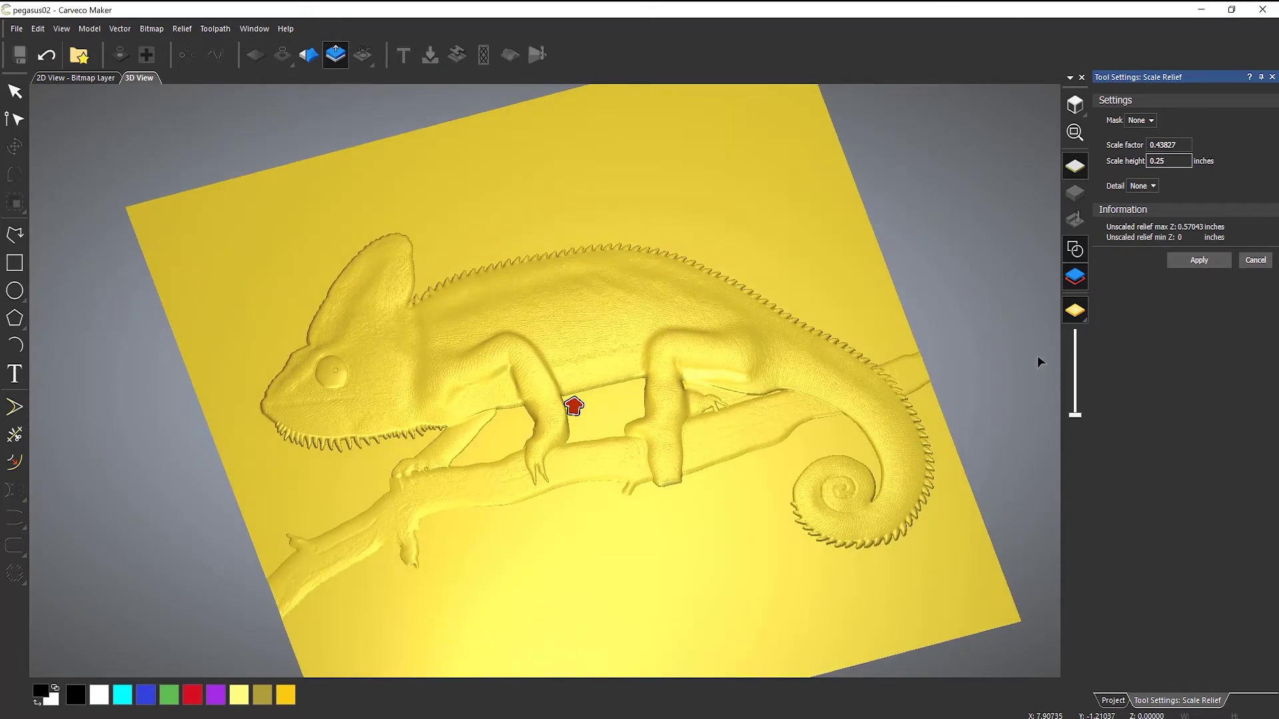
left_click(1217, 262)
Check the mask options available for scaling the relief and cancel the scaling.
left_click(1144, 120)
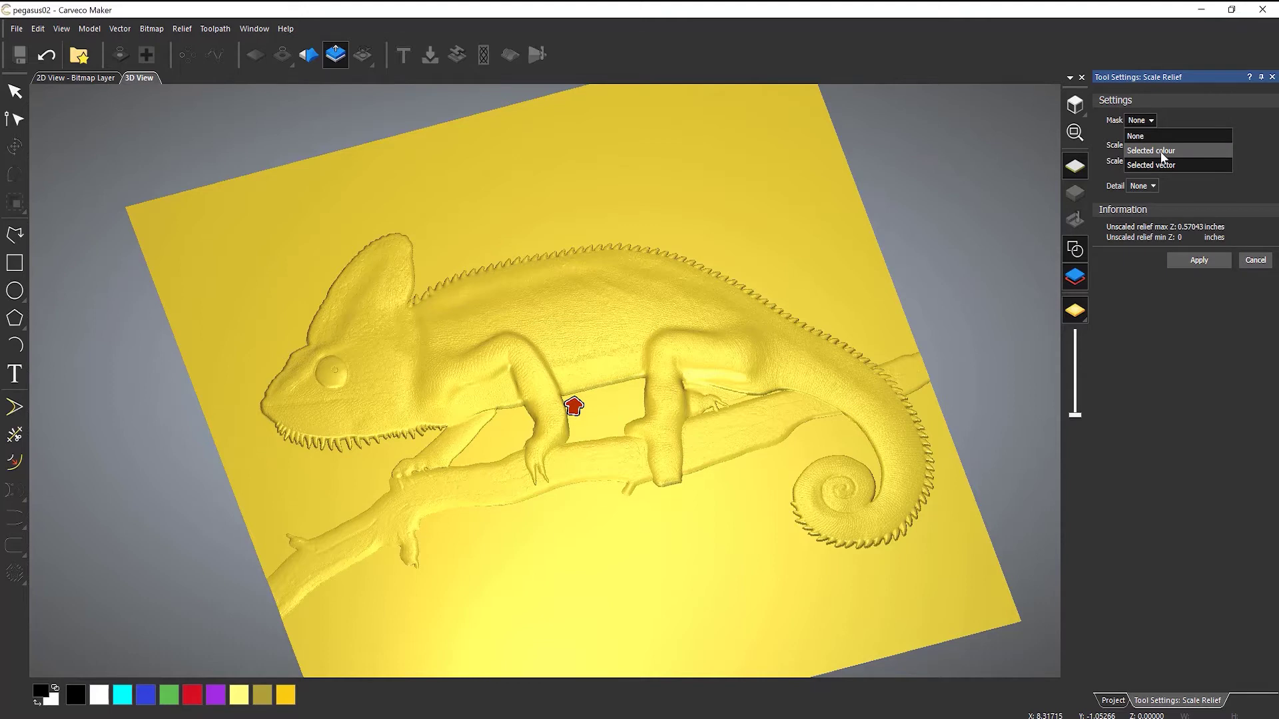
left_click(1268, 142)
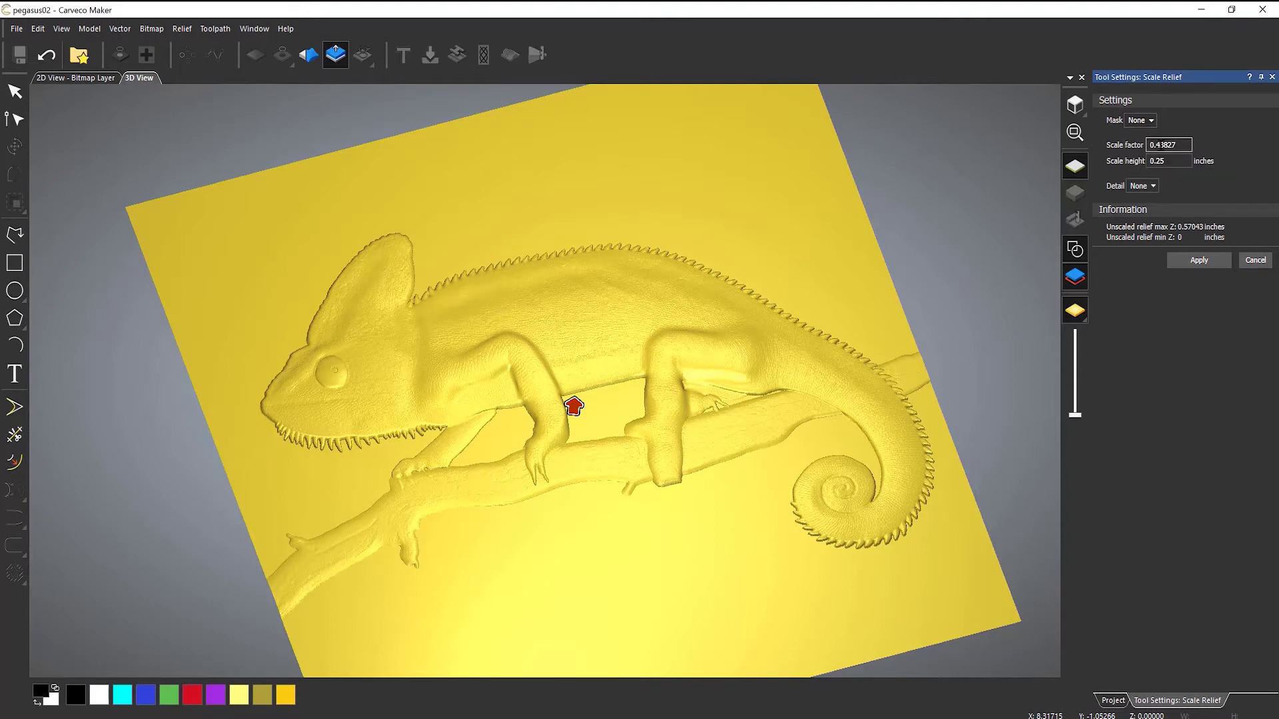
left_click(1256, 261)
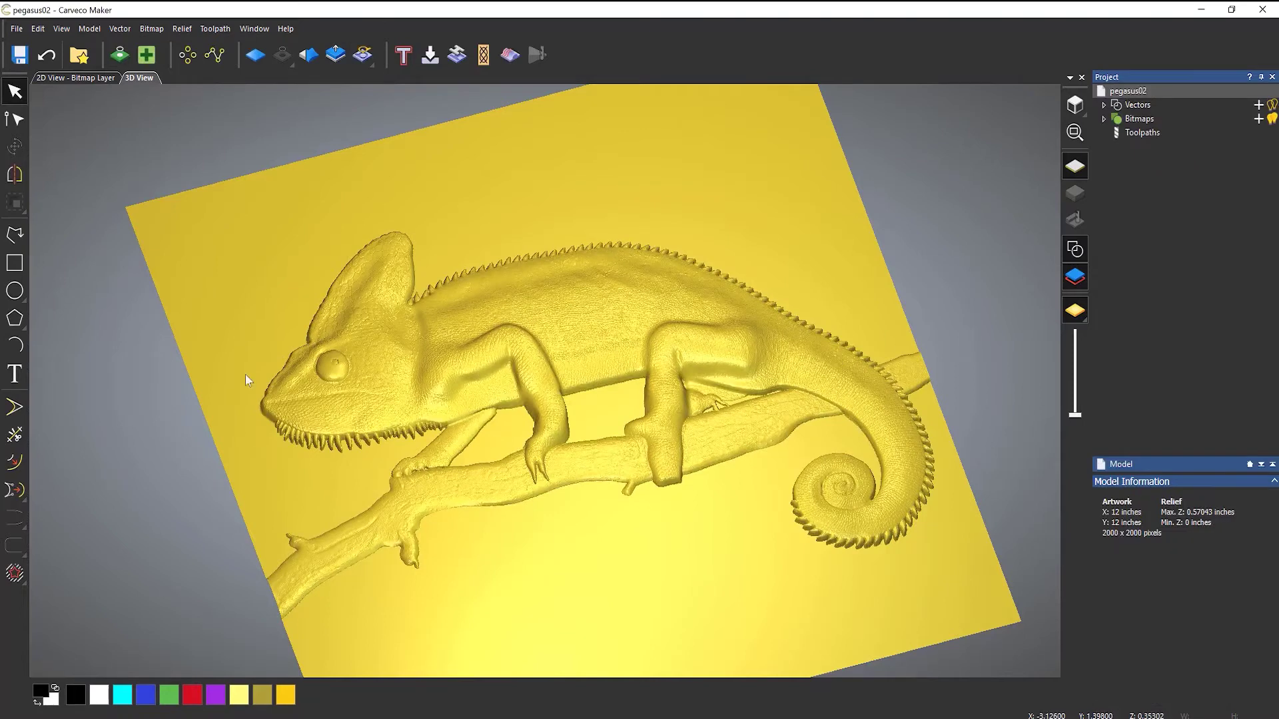
Draw a circle about 4.96 inches wide over the chameleon's body and use it as the Selected vector mask for Scale Relief.
left_click(15, 291)
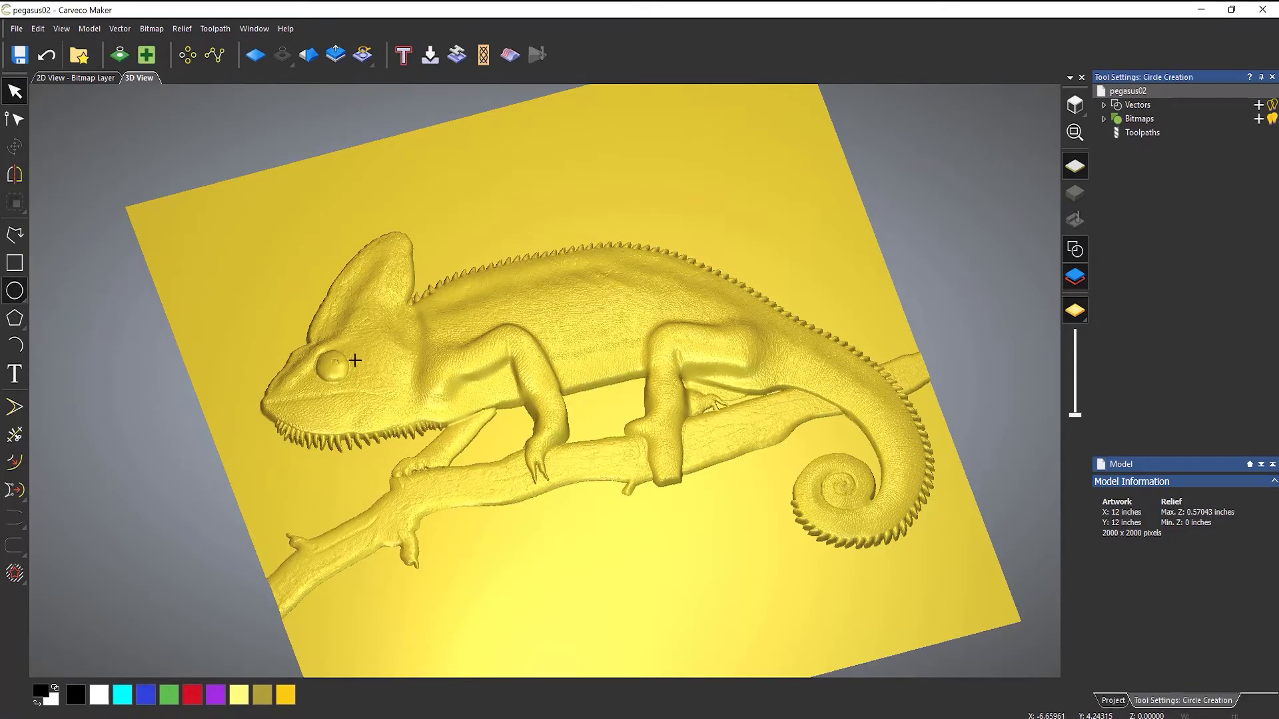
mouse_move(657, 365)
left_mouse_down()
mouse_move(760, 436)
mouse_move(796, 406)
left_mouse_up()
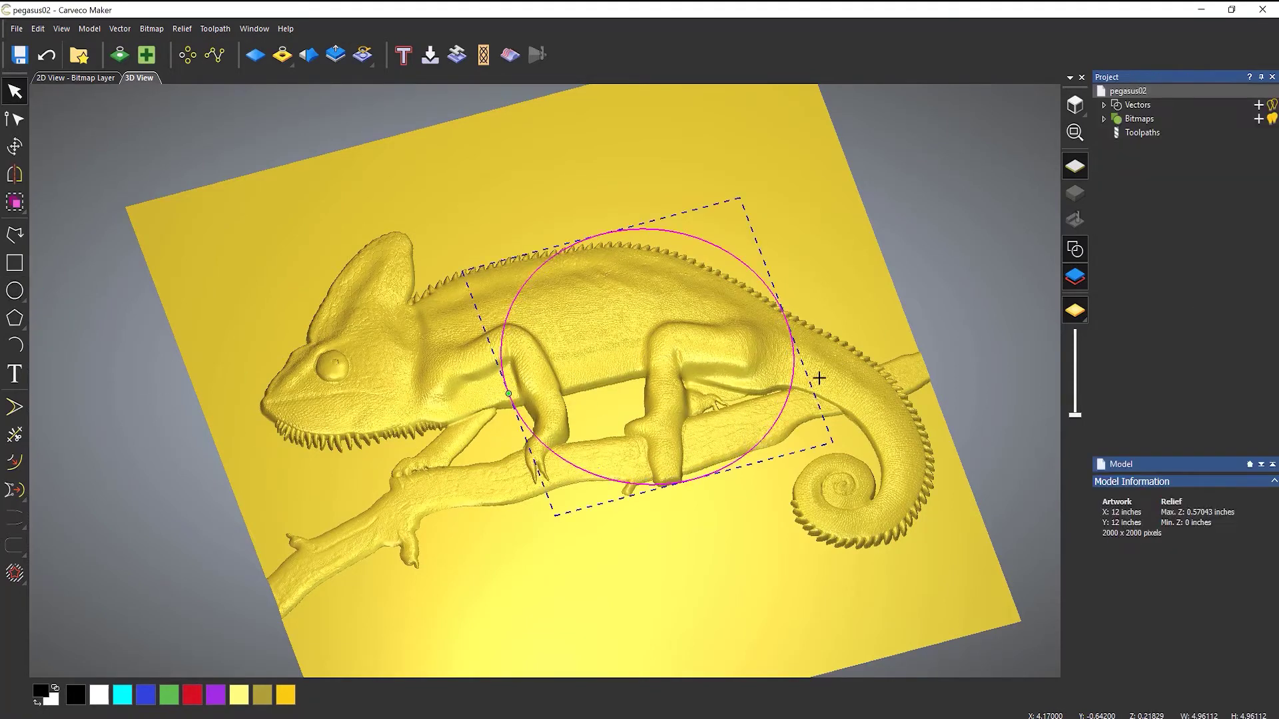
left_click(335, 55)
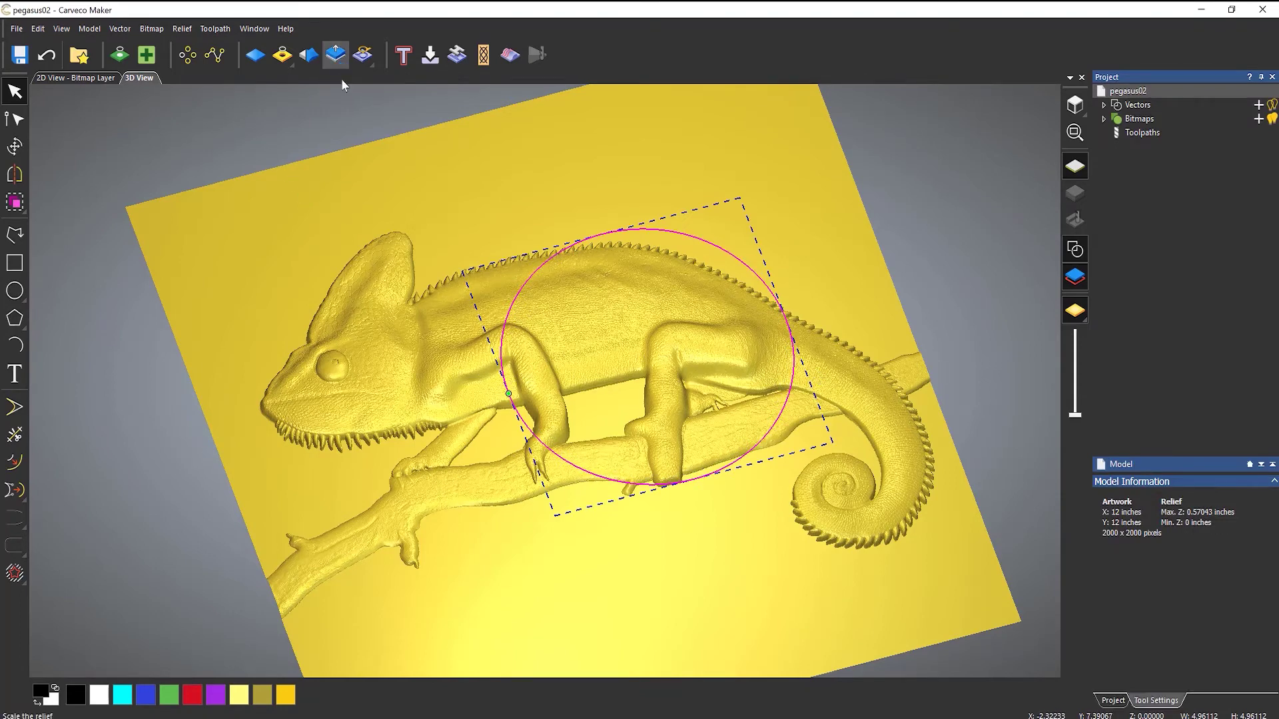
left_click(1143, 119)
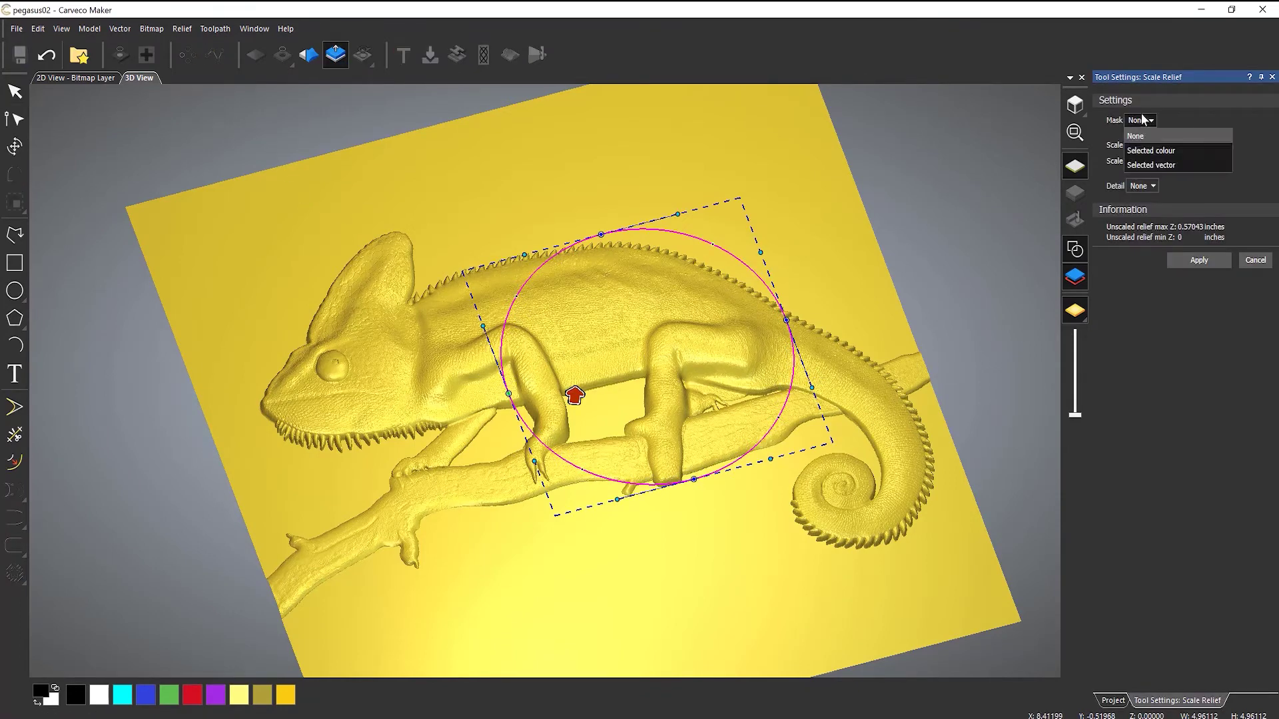
left_click(1157, 166)
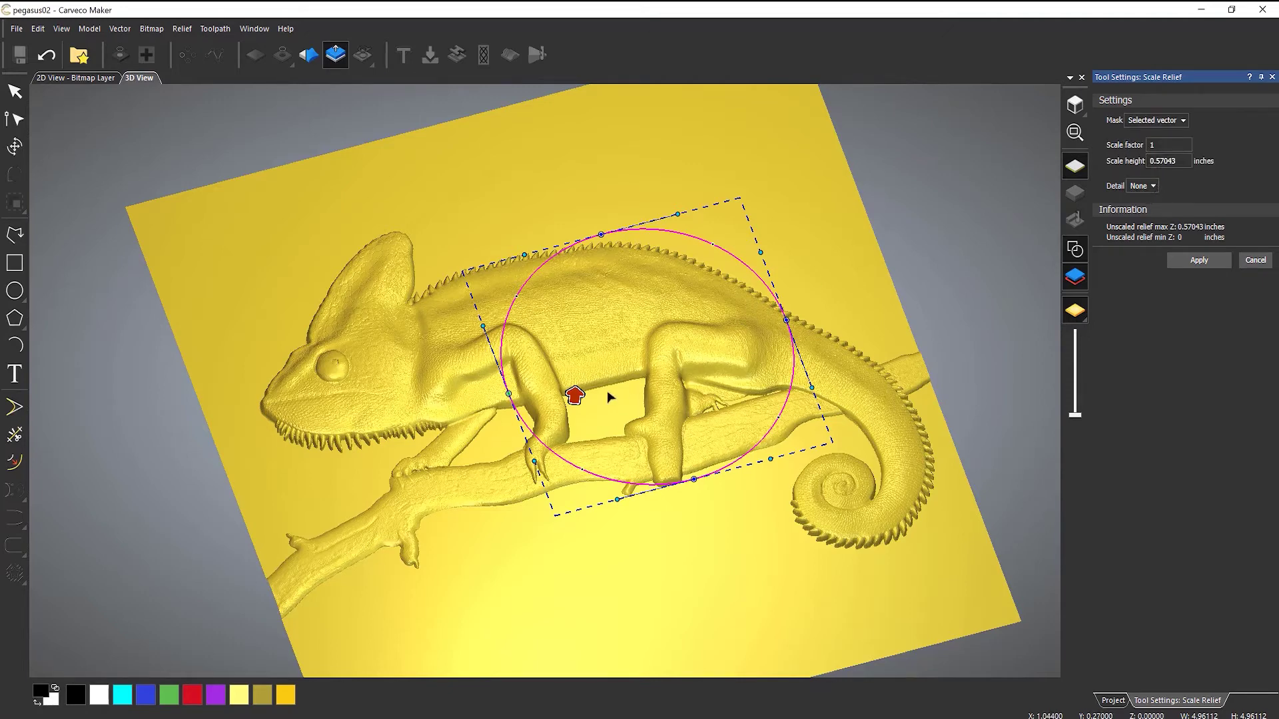
Try raising the relief inside the circle to about 2.59 inches, cancel the scaling, and delete the circle.
left_click_drag(575, 396, 689, 406)
left_click(1177, 121)
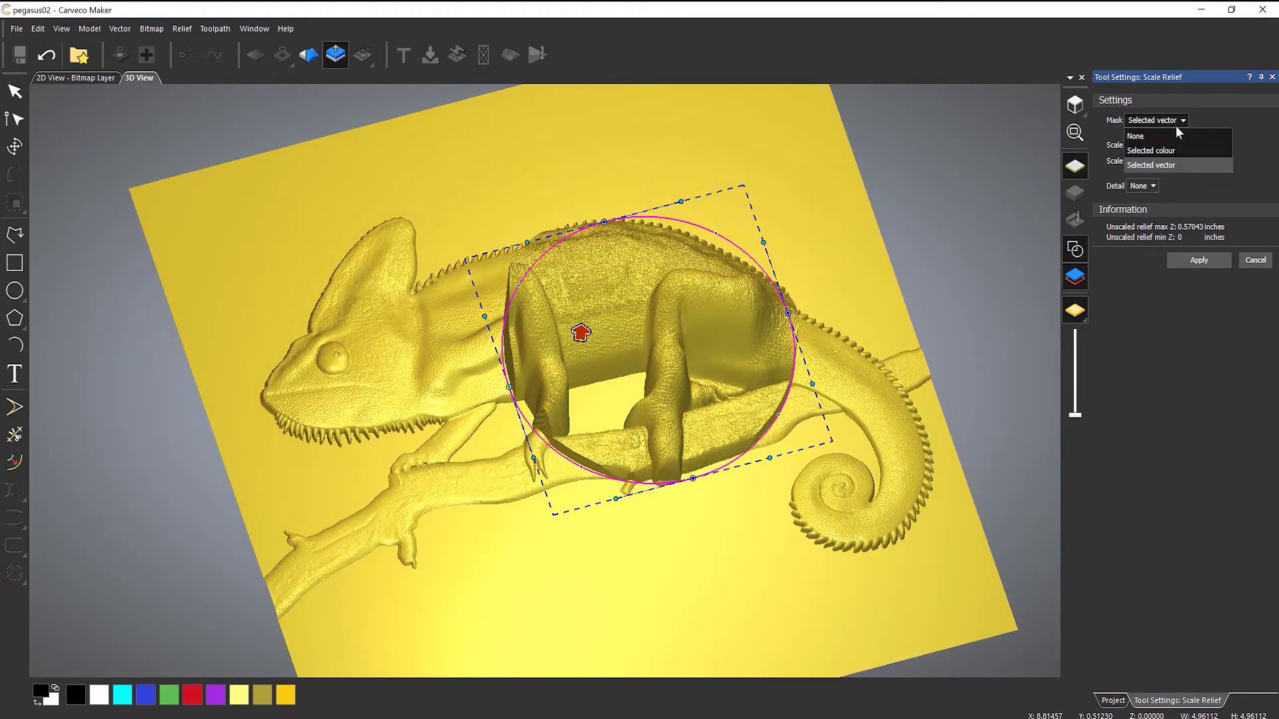
left_click(1243, 122)
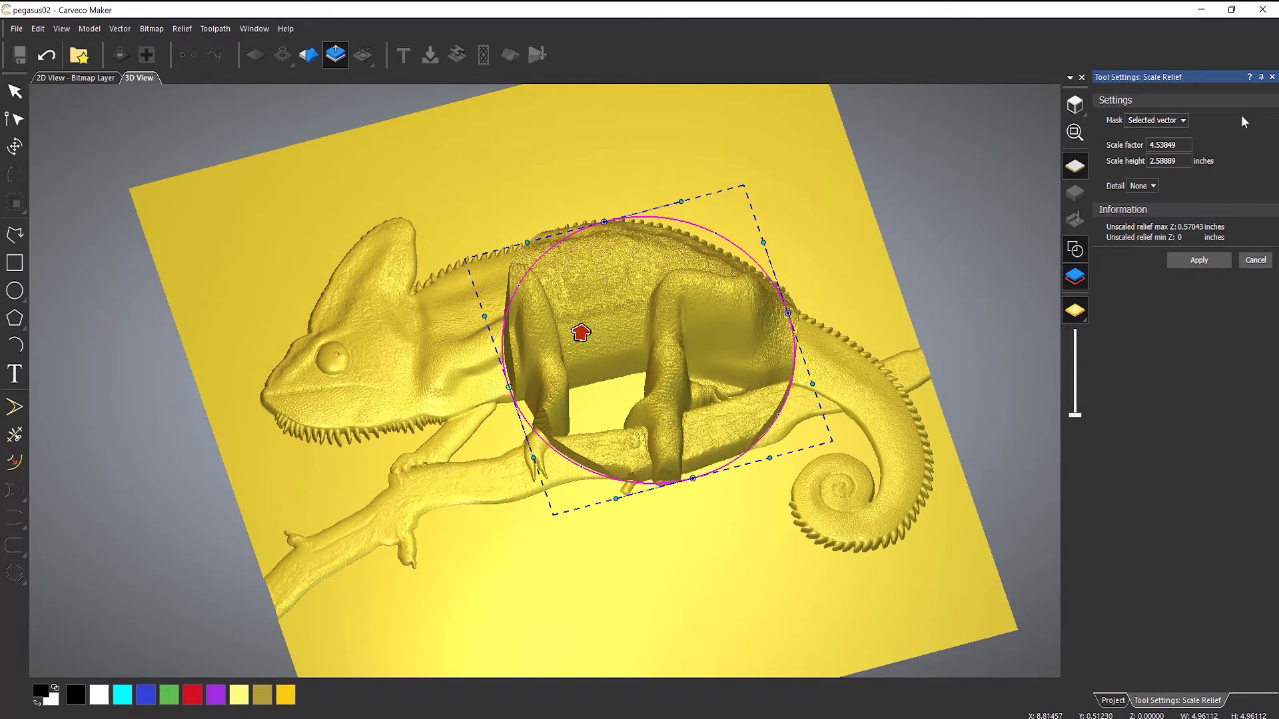
left_click(1251, 262)
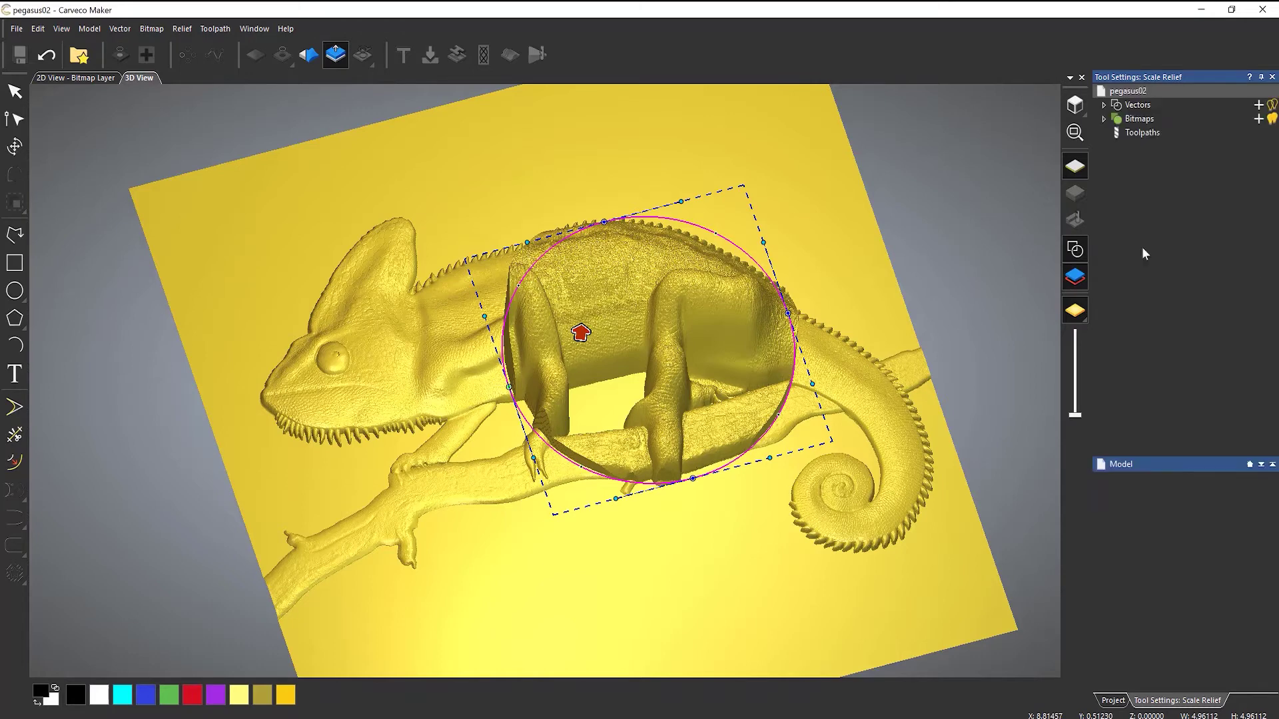
key("Delete")
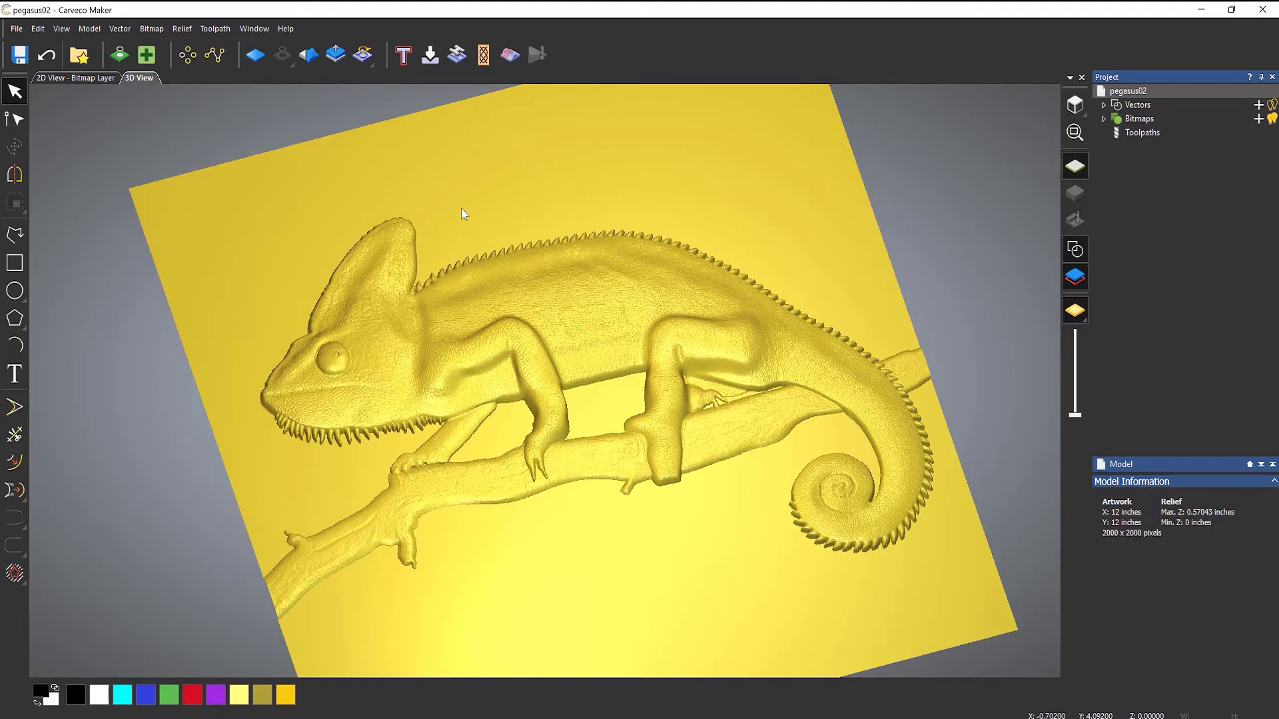
Start Scale Relief on the whole relief with Emboss detail and a detail height of 0.1 inches.
left_click_drag(542, 294, 483, 218)
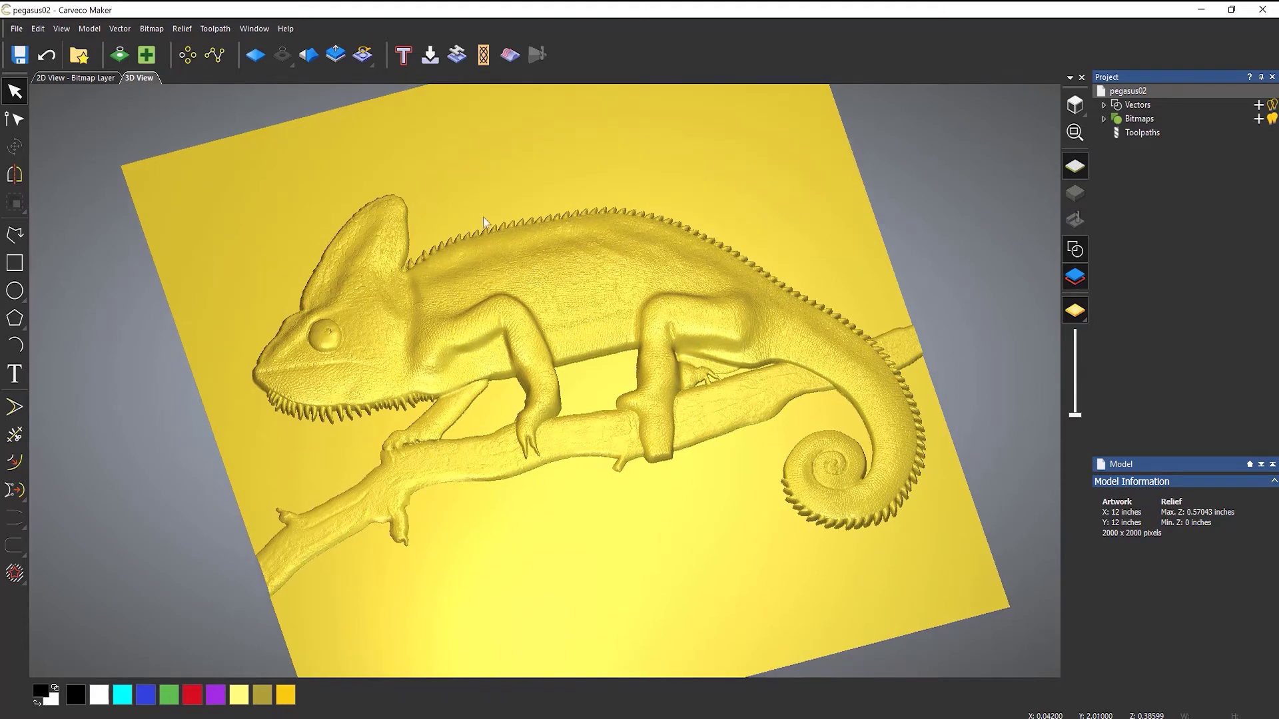
left_click(336, 56)
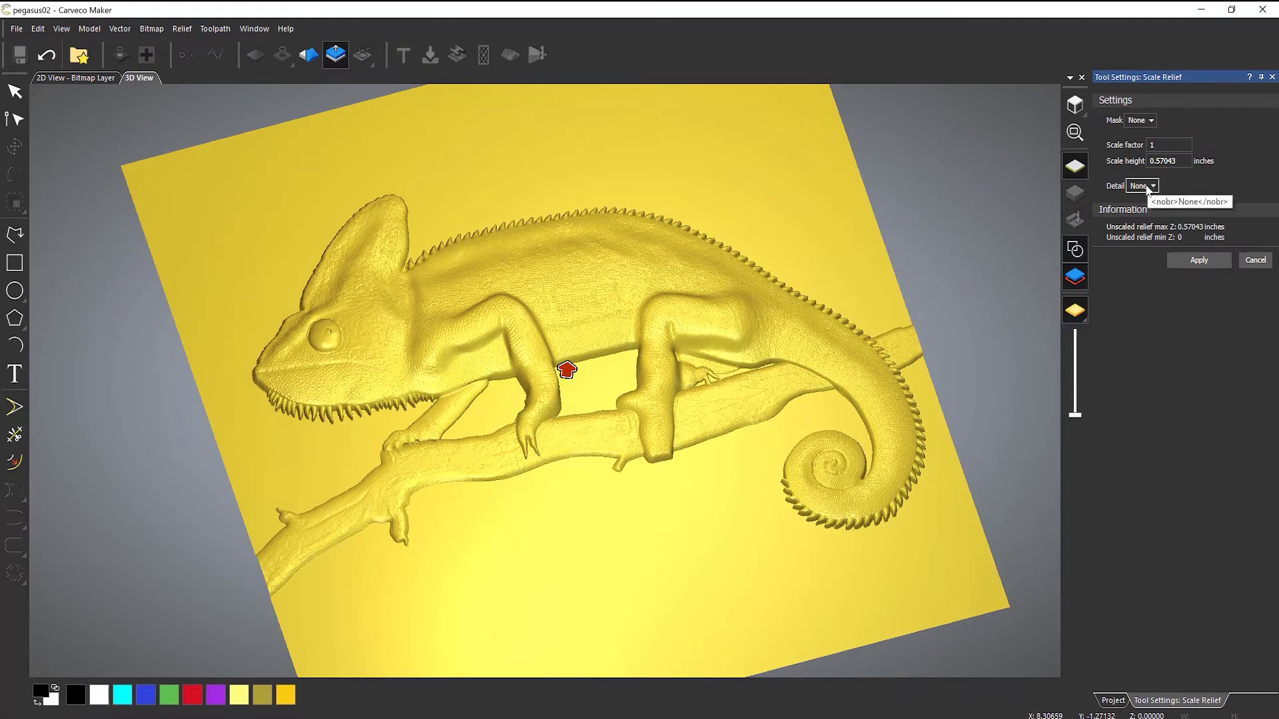
left_click(1155, 188)
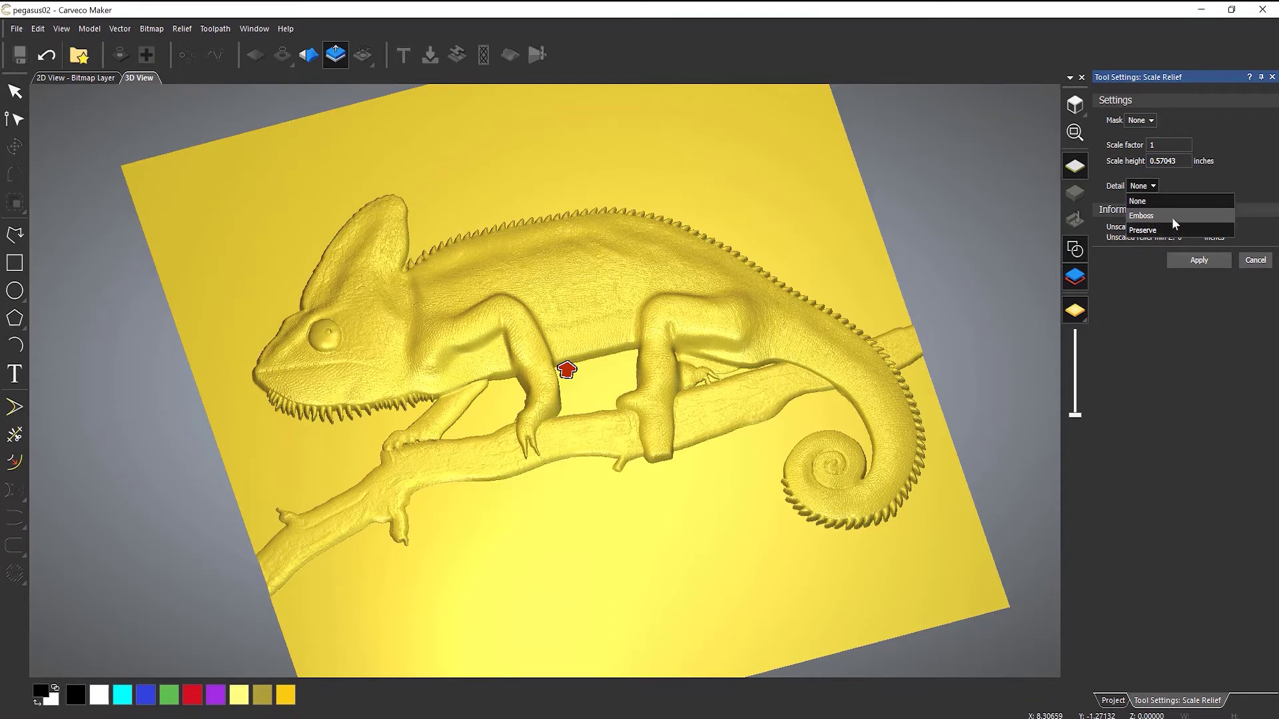
left_click(1154, 217)
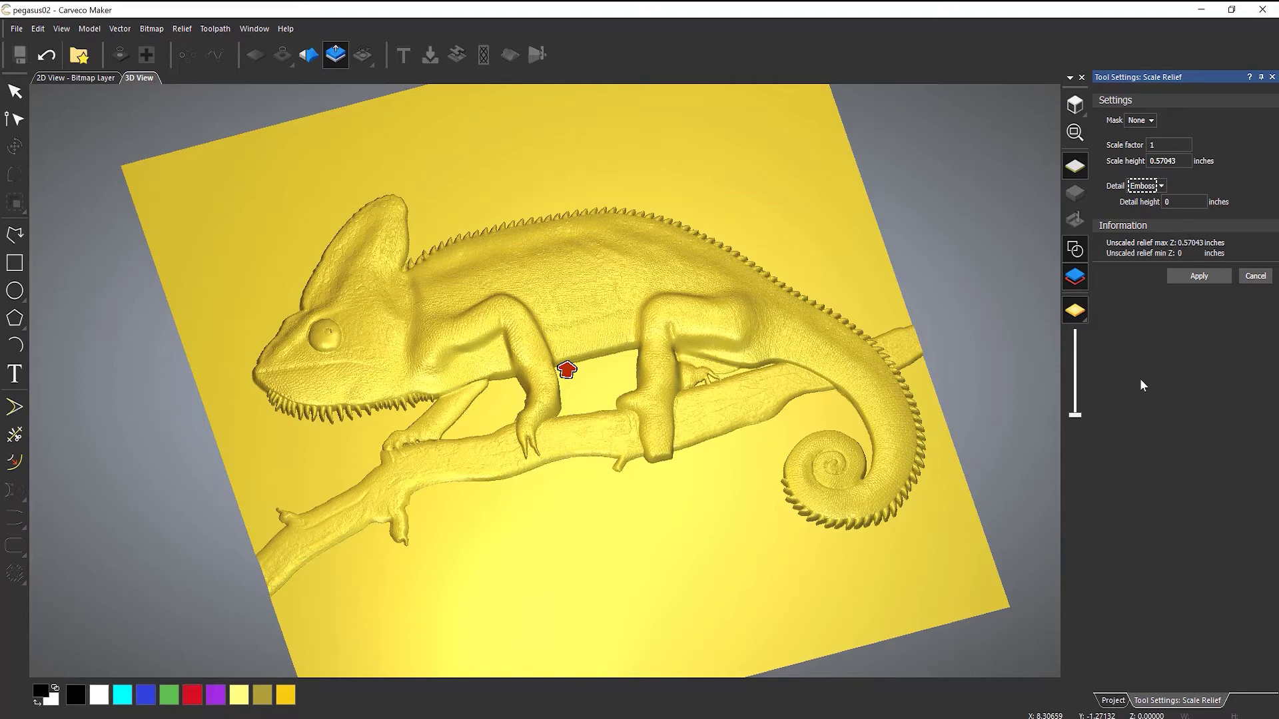
left_click(1175, 202)
type("0.1")
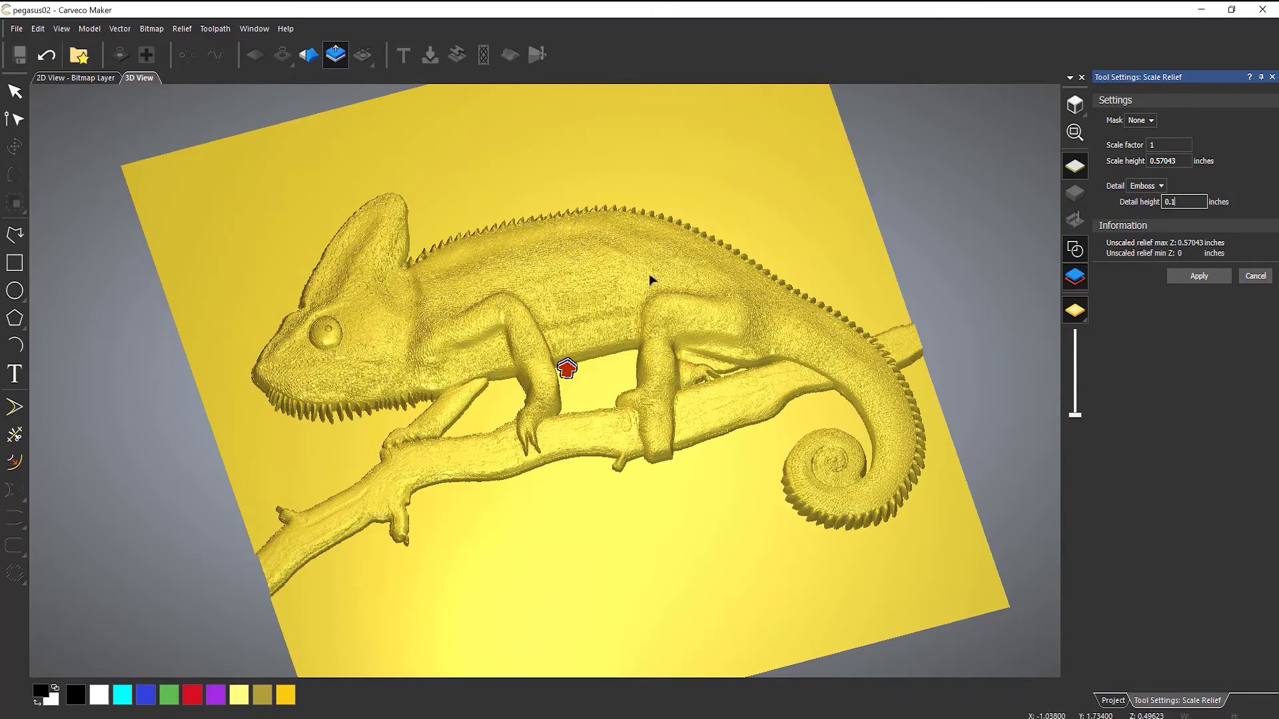
Preview the embossed relief at a scale height of 0 inches and at 0.1 inches.
left_click(1184, 161)
left_click_drag(1184, 161, 1113, 161)
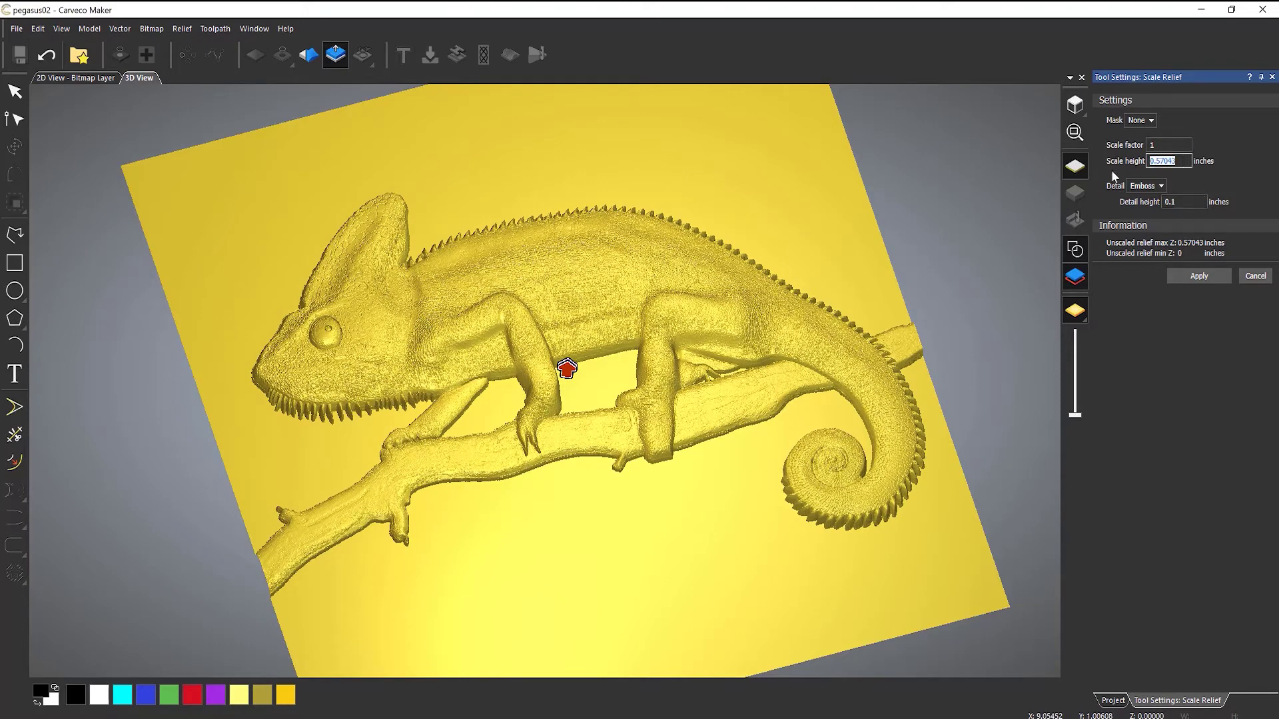
type("0")
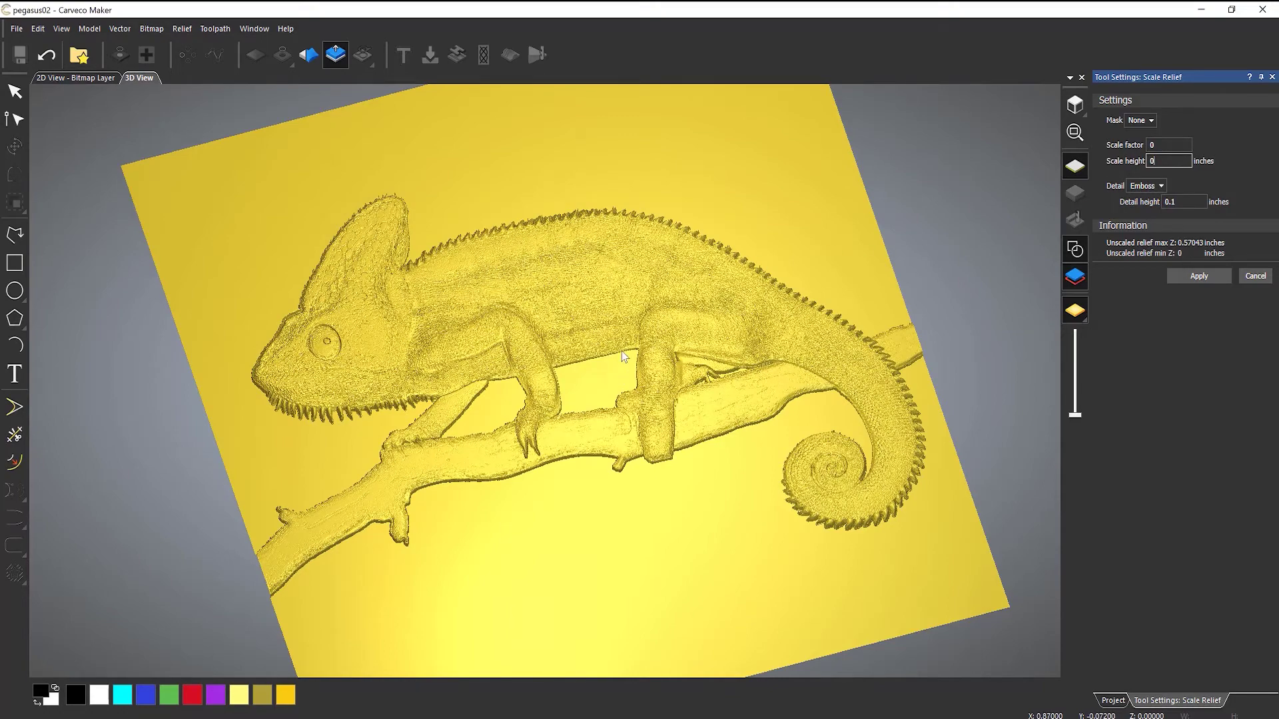
left_click_drag(621, 350, 641, 373)
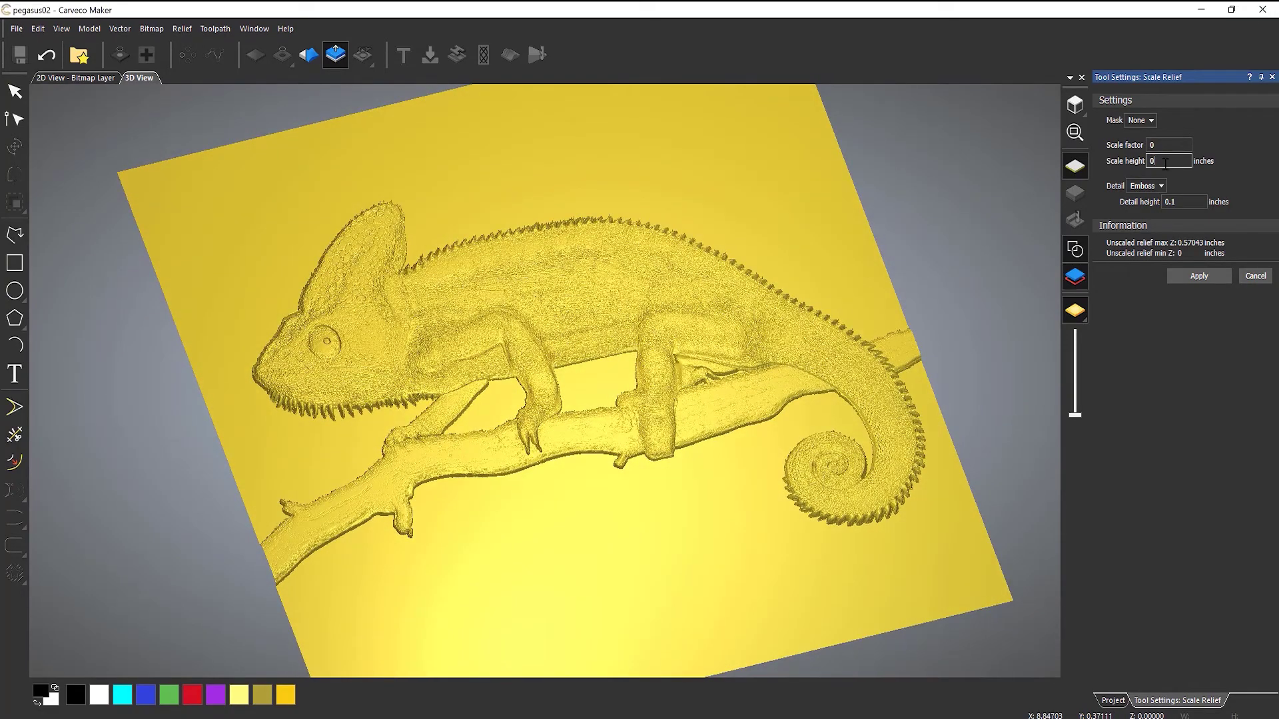
type("1")
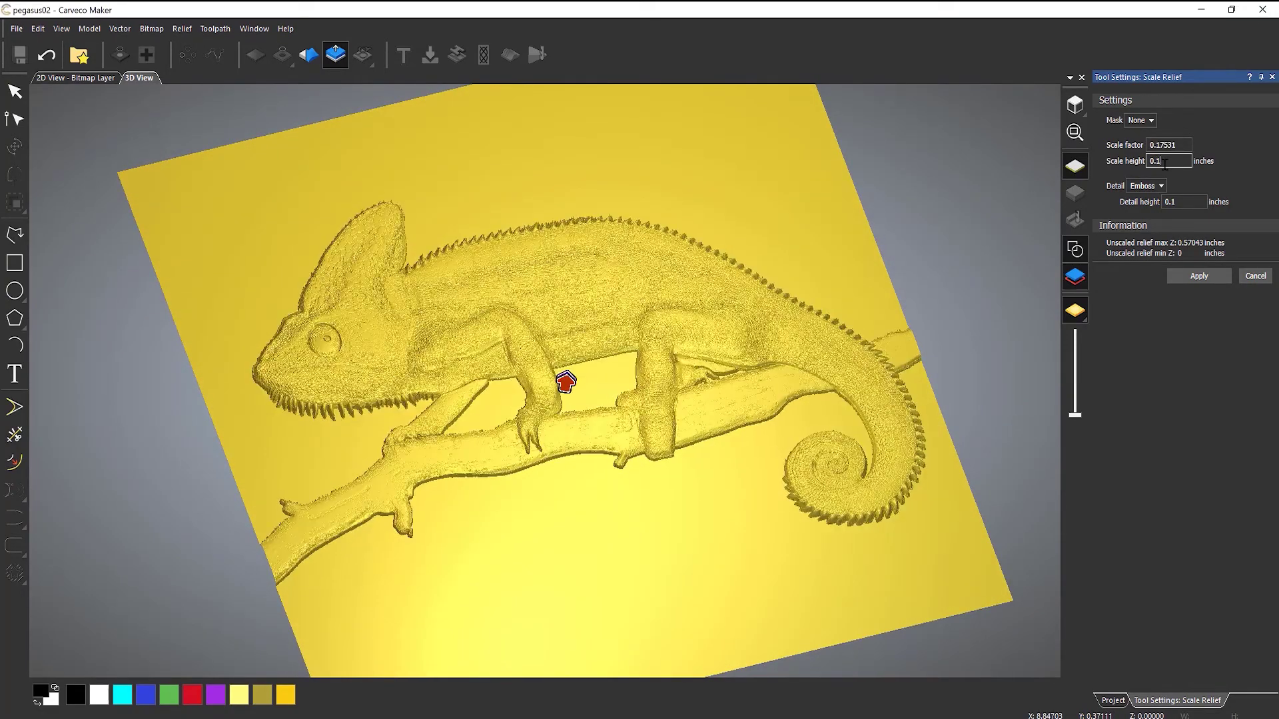
left_click_drag(822, 305, 658, 322)
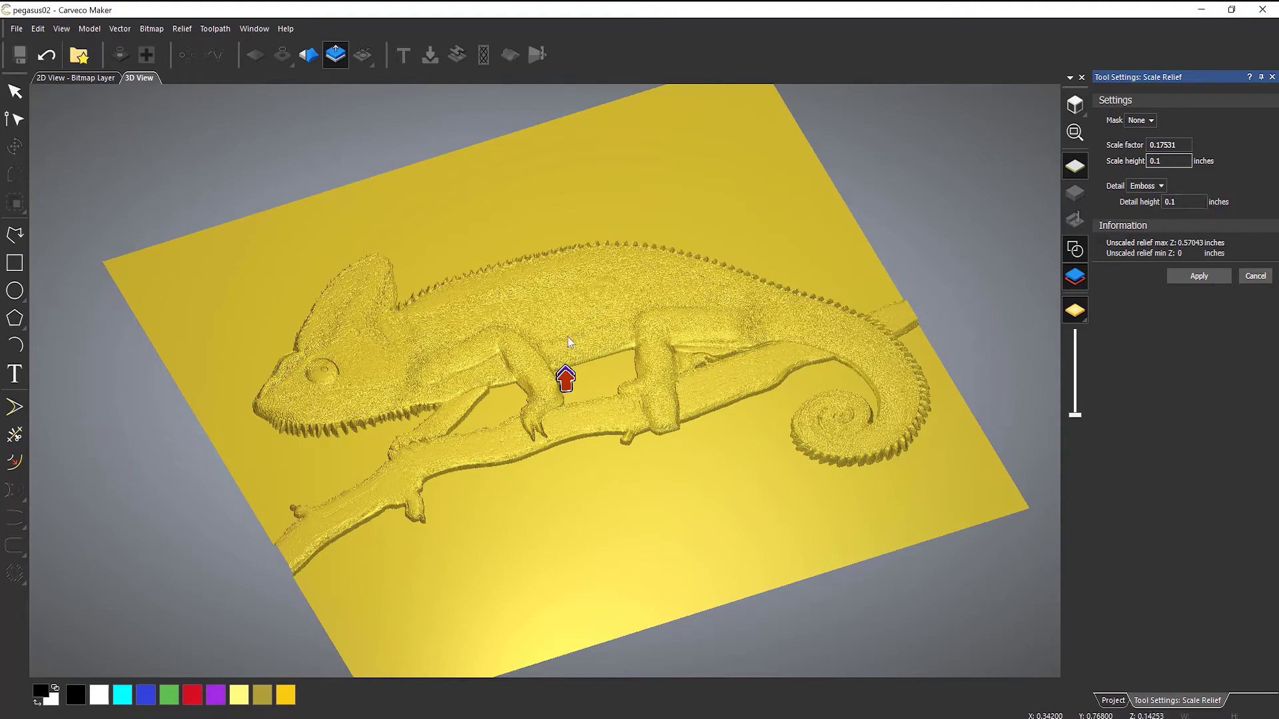
mouse_move(574, 341)
left_mouse_down()
mouse_move(566, 200)
mouse_move(594, 174)
mouse_move(582, 340)
left_mouse_up()
Try a detail height and a scale height of 0.05 inches each on the embossed relief, and cancel the scaling.
left_click(1185, 201)
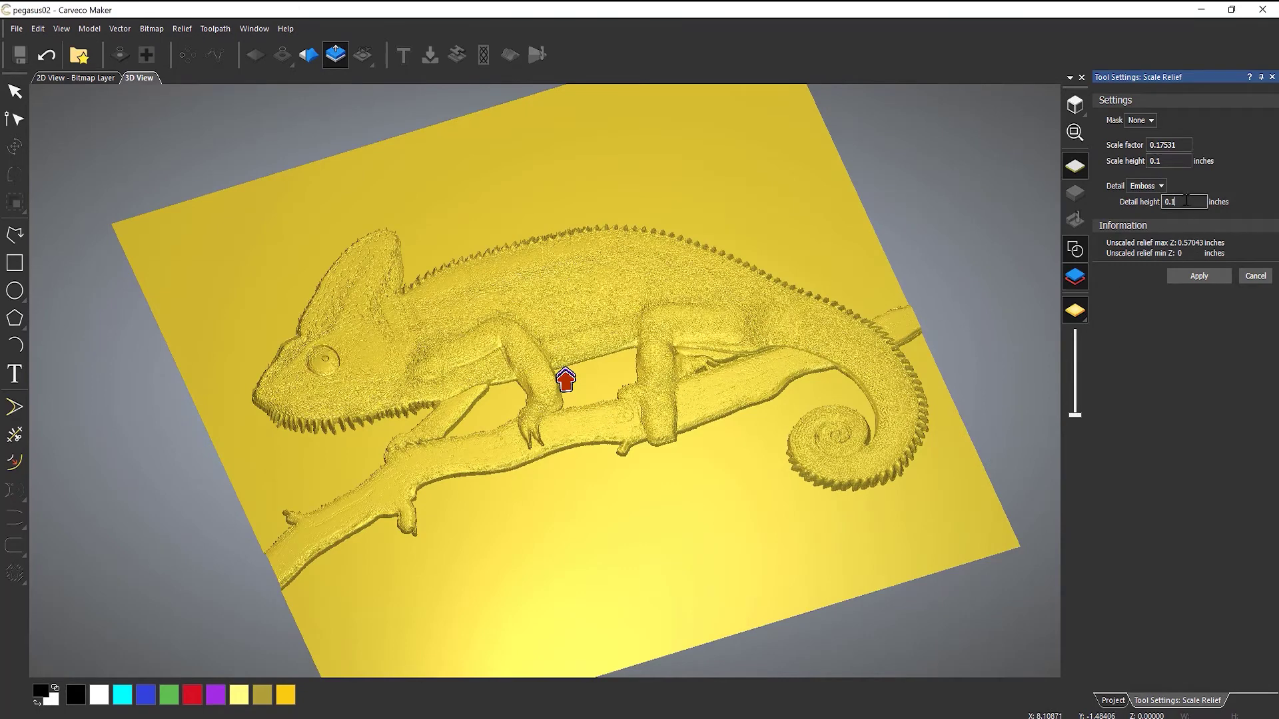
type("05")
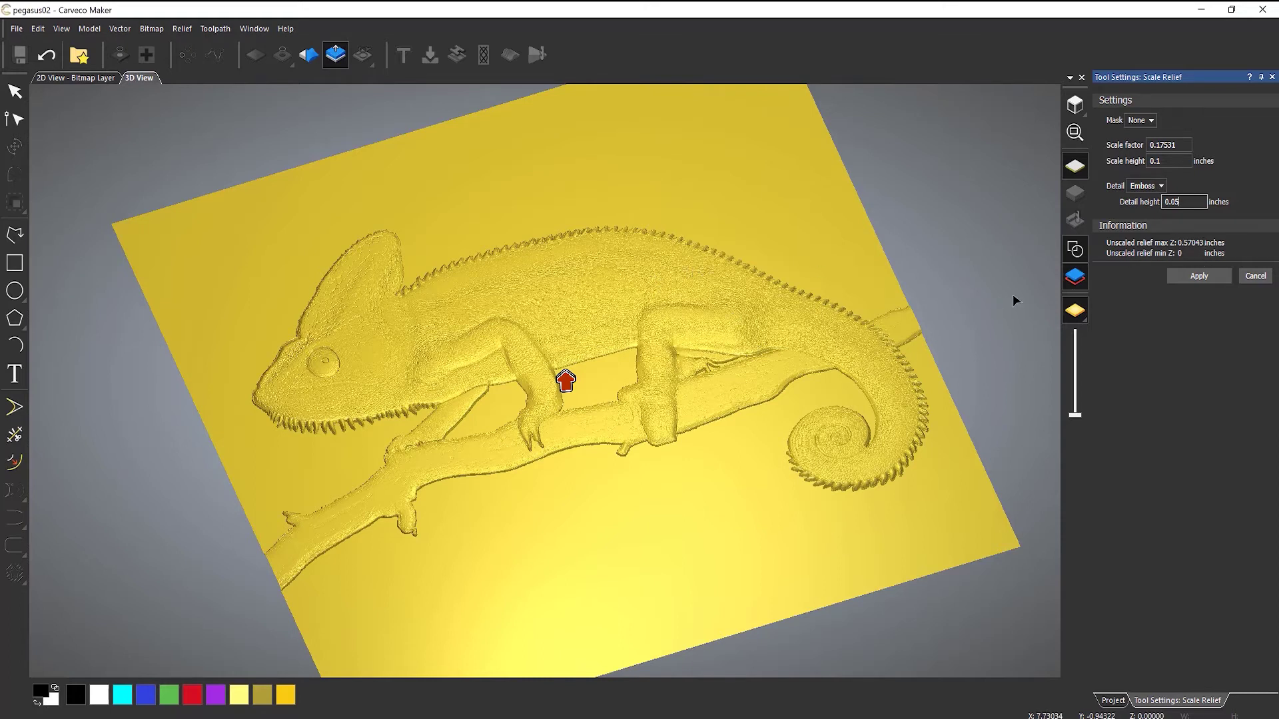
left_click(1169, 161)
type("0")
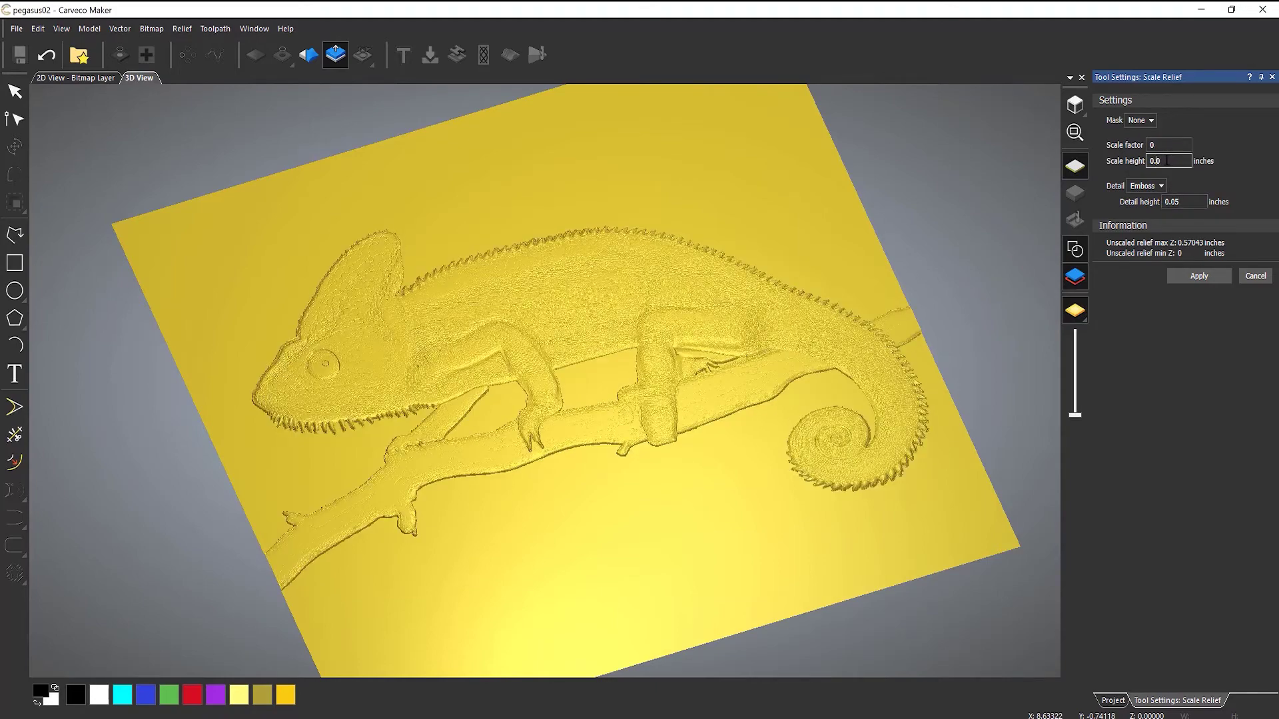
type("5")
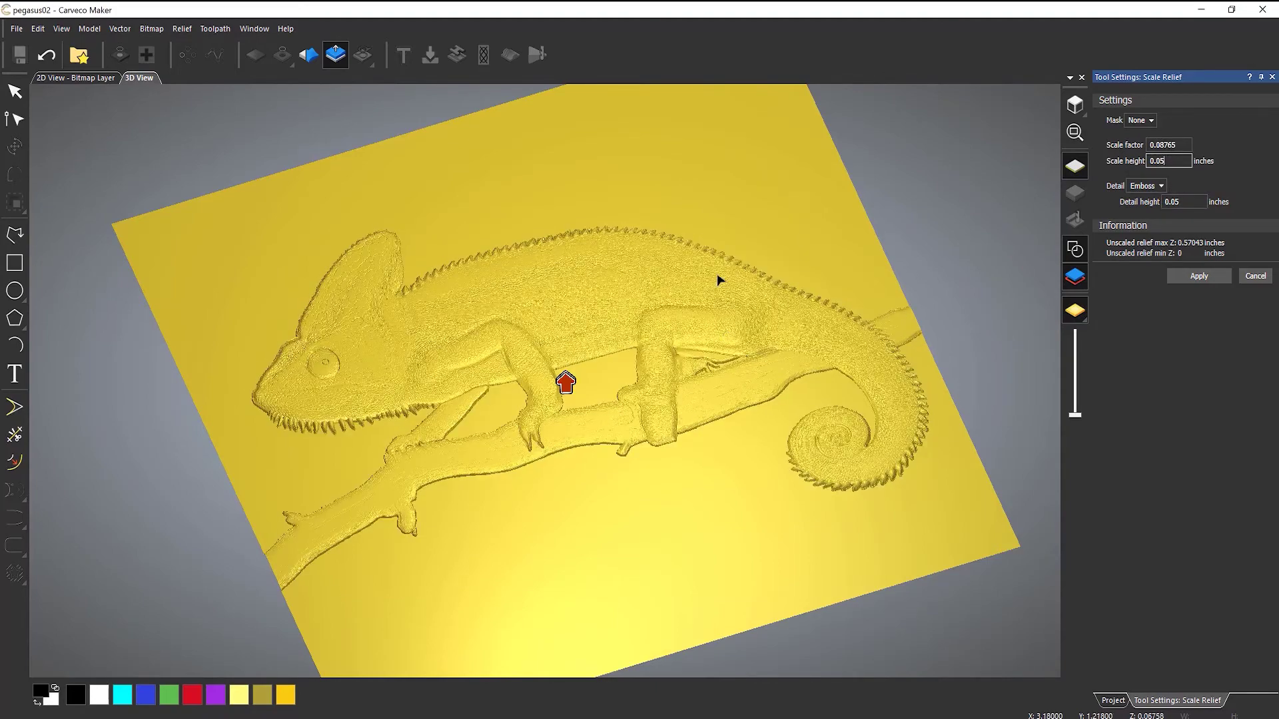
left_click_drag(716, 273, 720, 376)
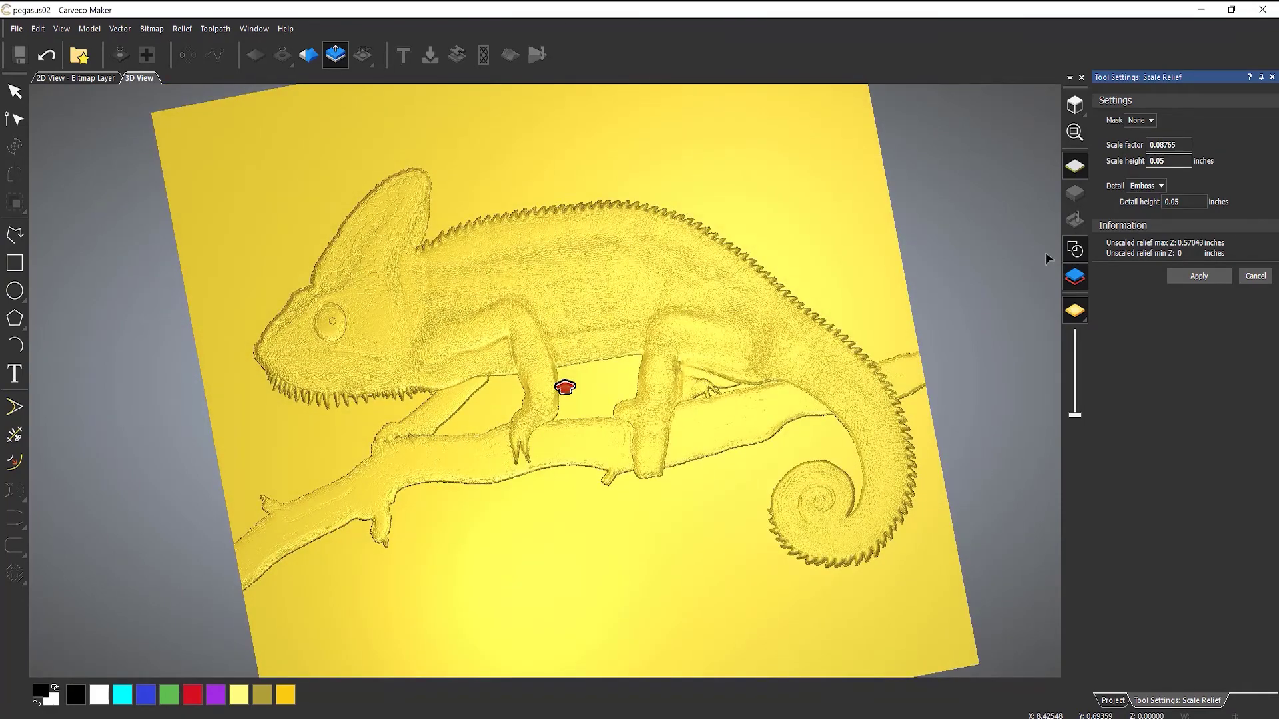
left_click(1256, 276)
Start Scale Relief on the whole relief without detail and freely lower the scale height to about 0.095 inches.
left_click(335, 55)
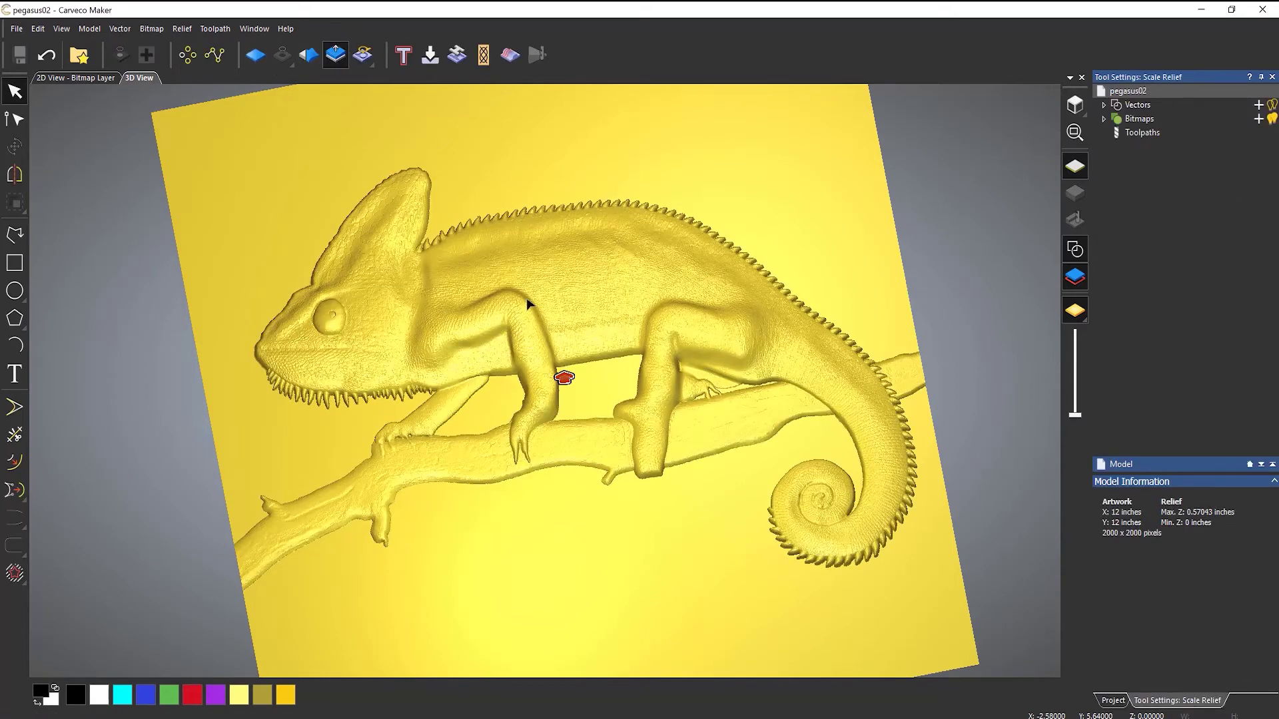
left_click_drag(645, 345, 644, 245)
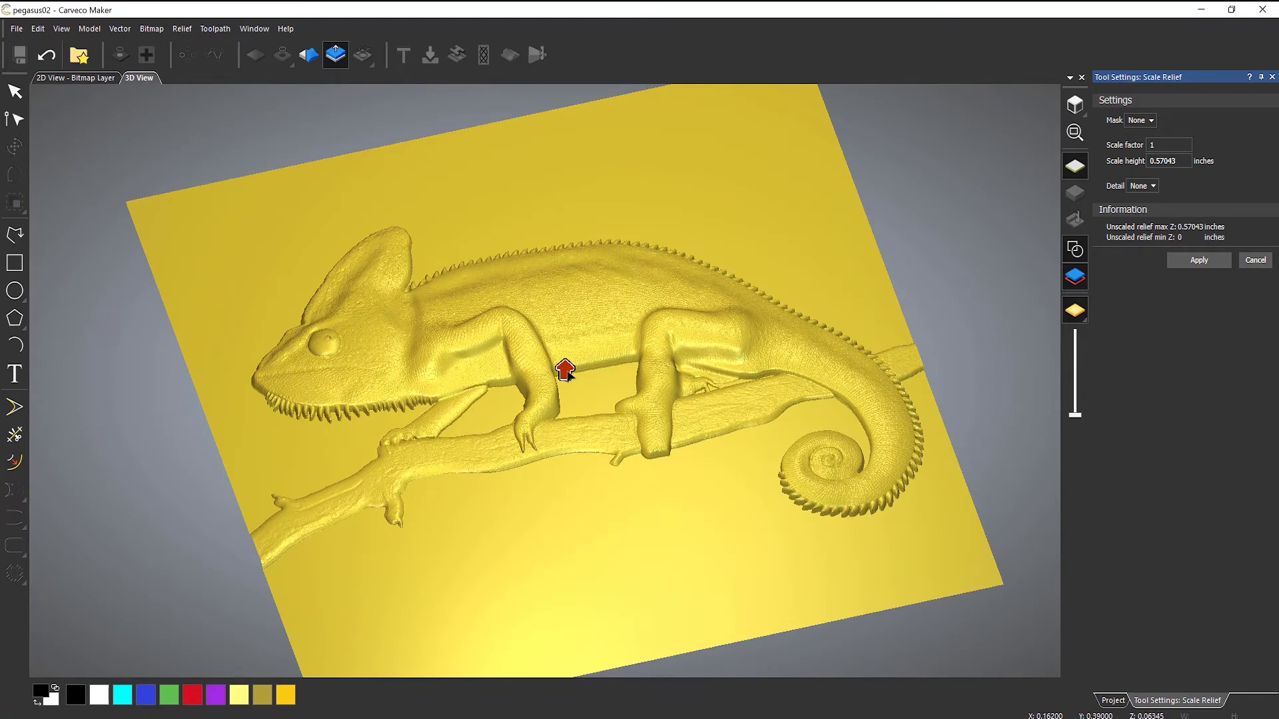
left_click_drag(565, 371, 565, 390)
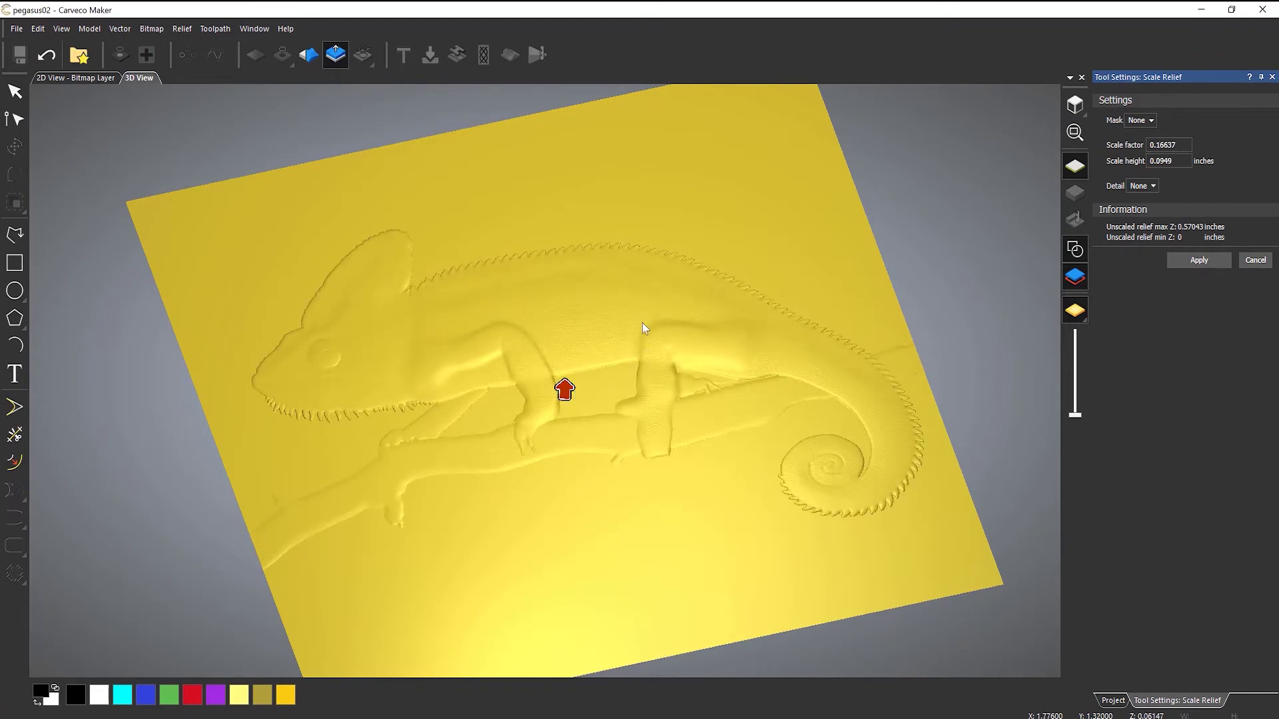
left_click_drag(643, 325, 628, 400)
Choose Emboss detail with a detail height of 0.05 inches and set the scale height to 0.05 inches.
left_click(1134, 189)
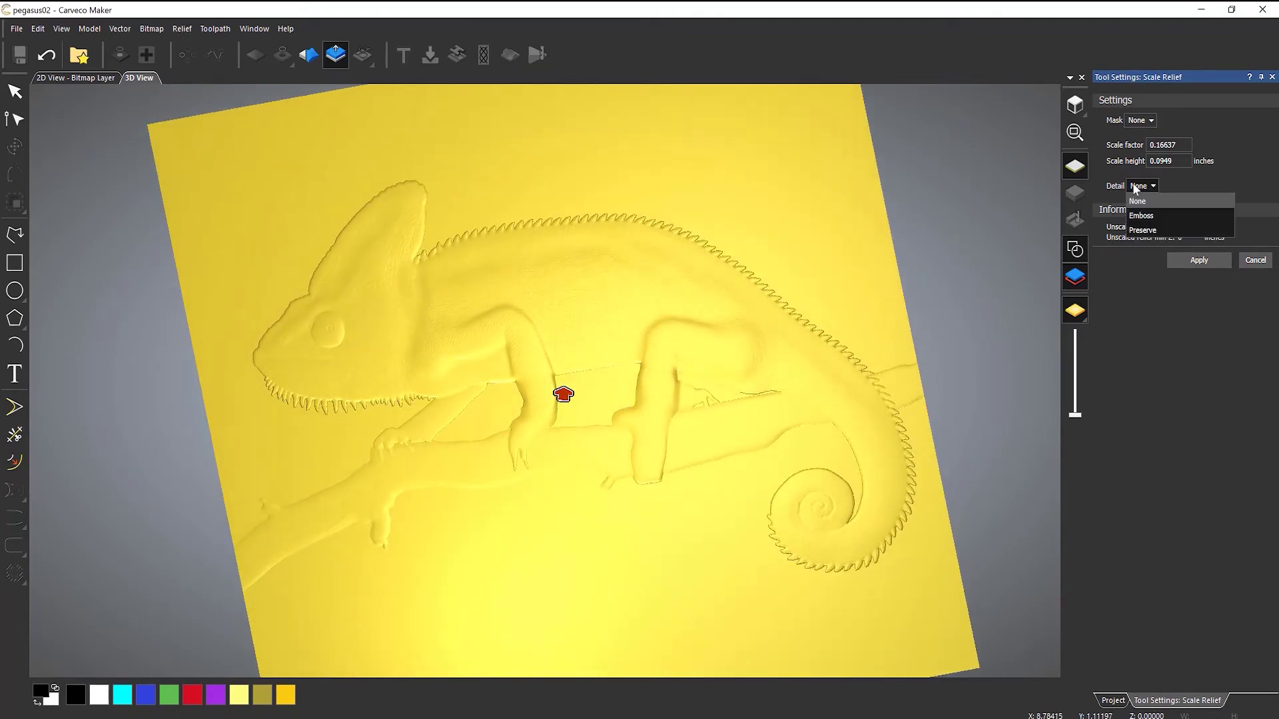
left_click(1142, 217)
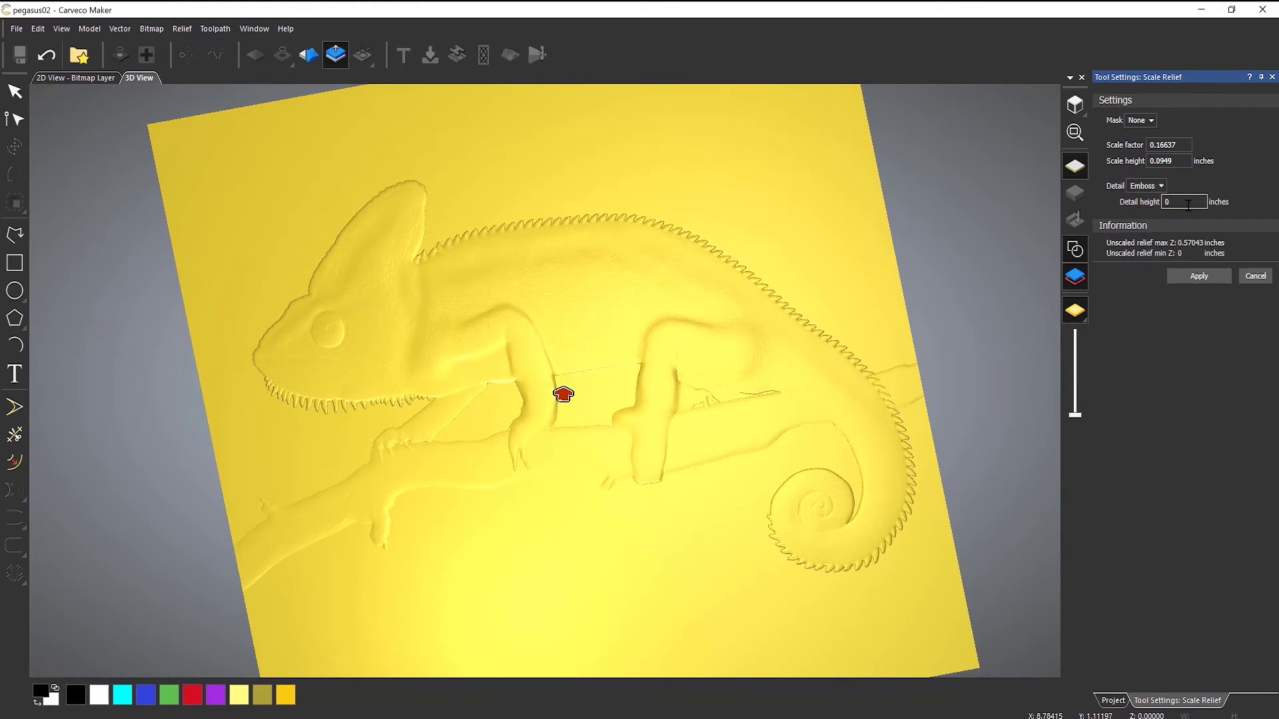
type(".05")
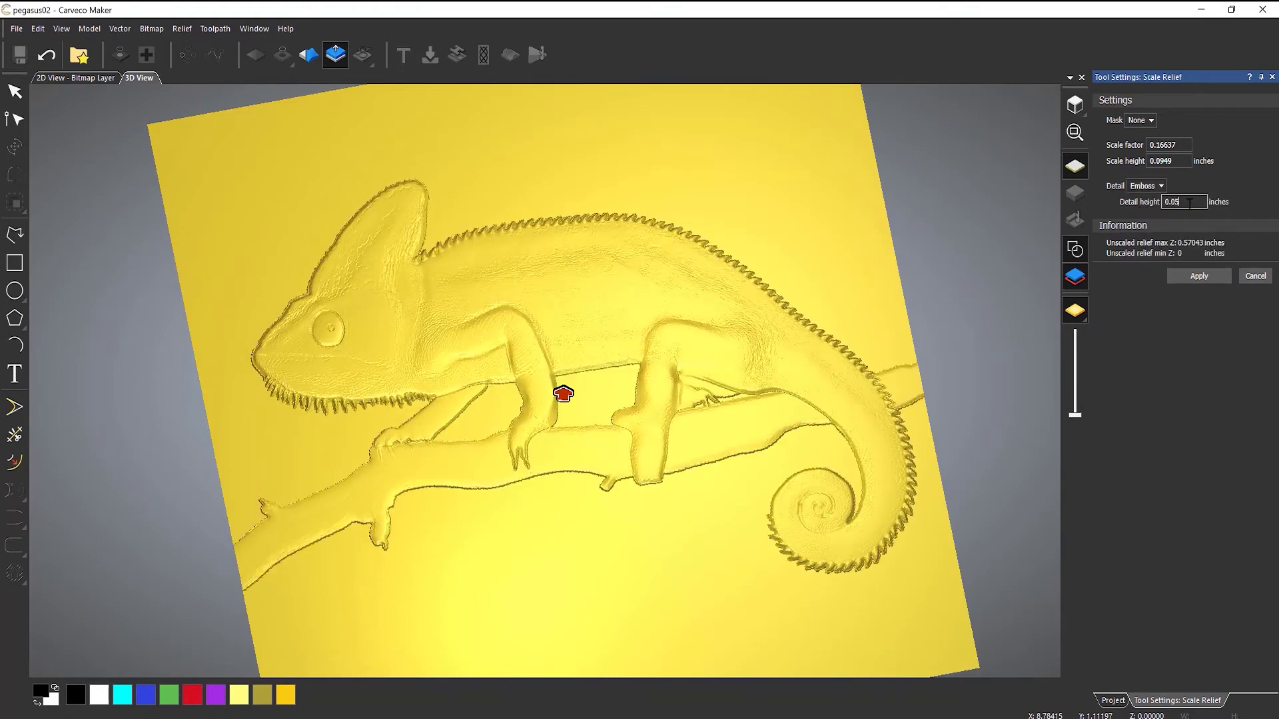
left_click(1176, 162)
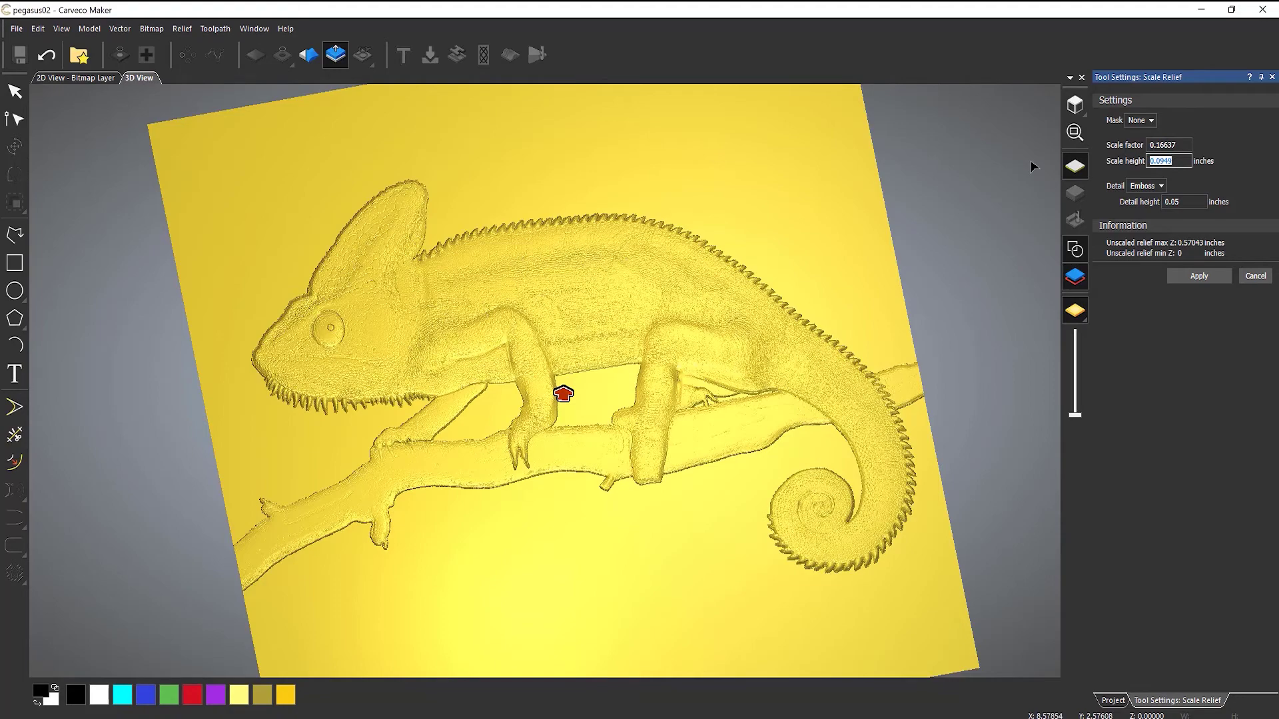
type("0.")
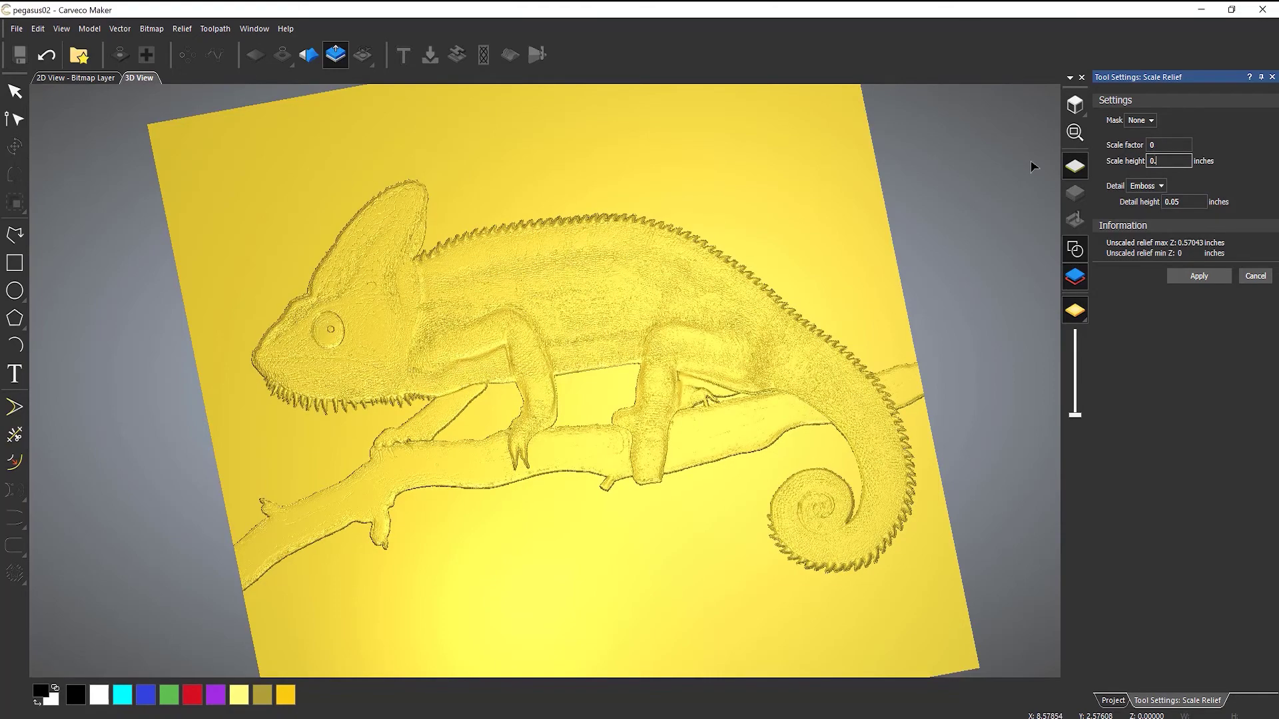
type("05")
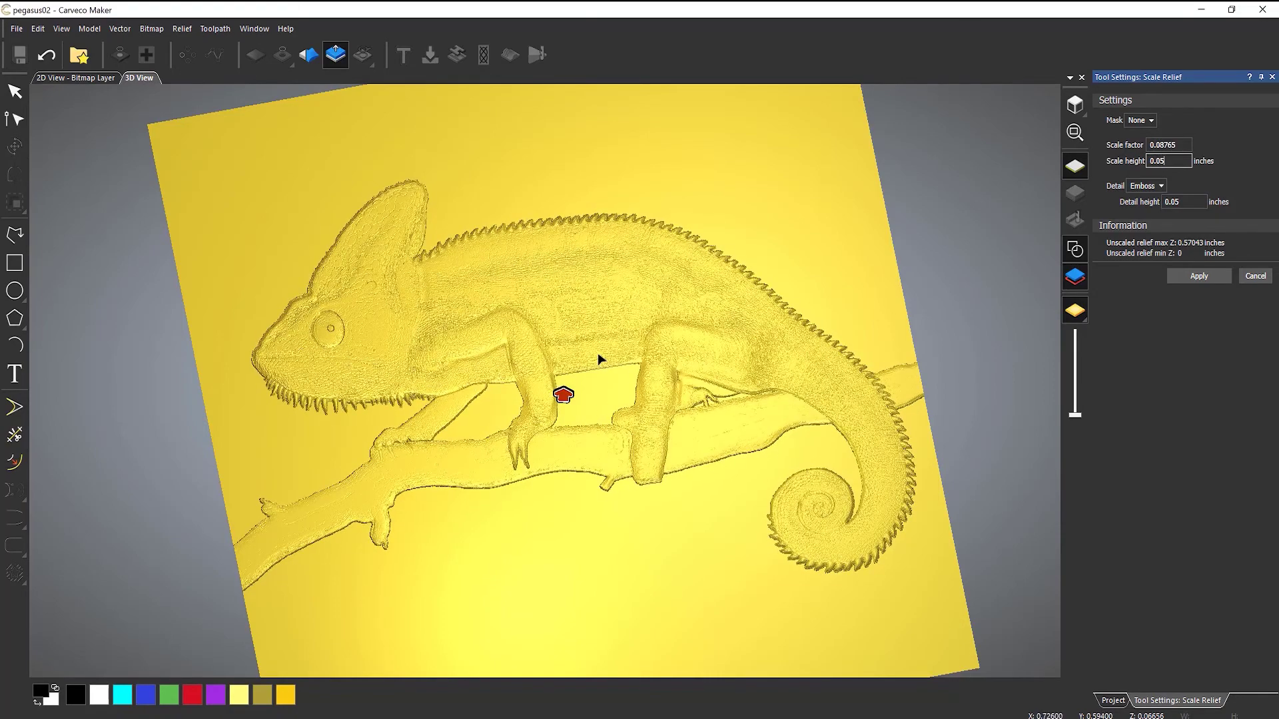
Separate the overlapping scale and detail height handles in the 3D view and freely raise the detail height to about 0.093 inches.
left_click_drag(600, 354, 617, 285)
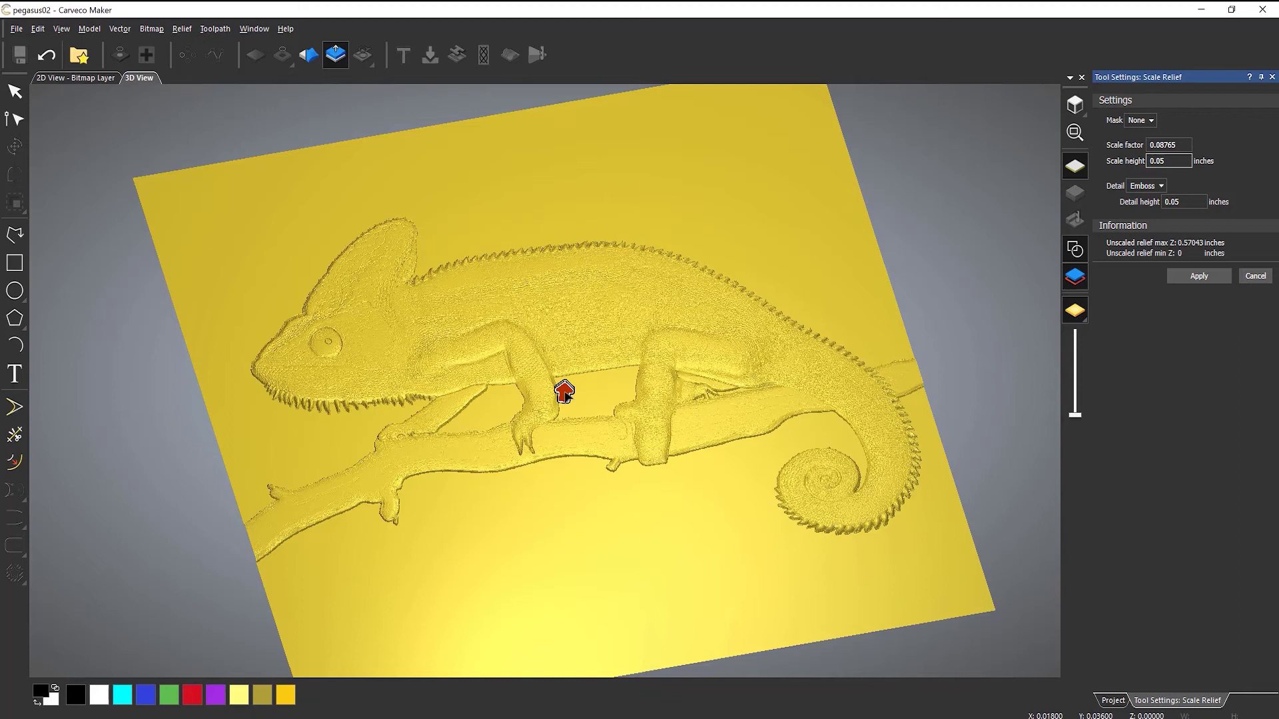
left_click(564, 393)
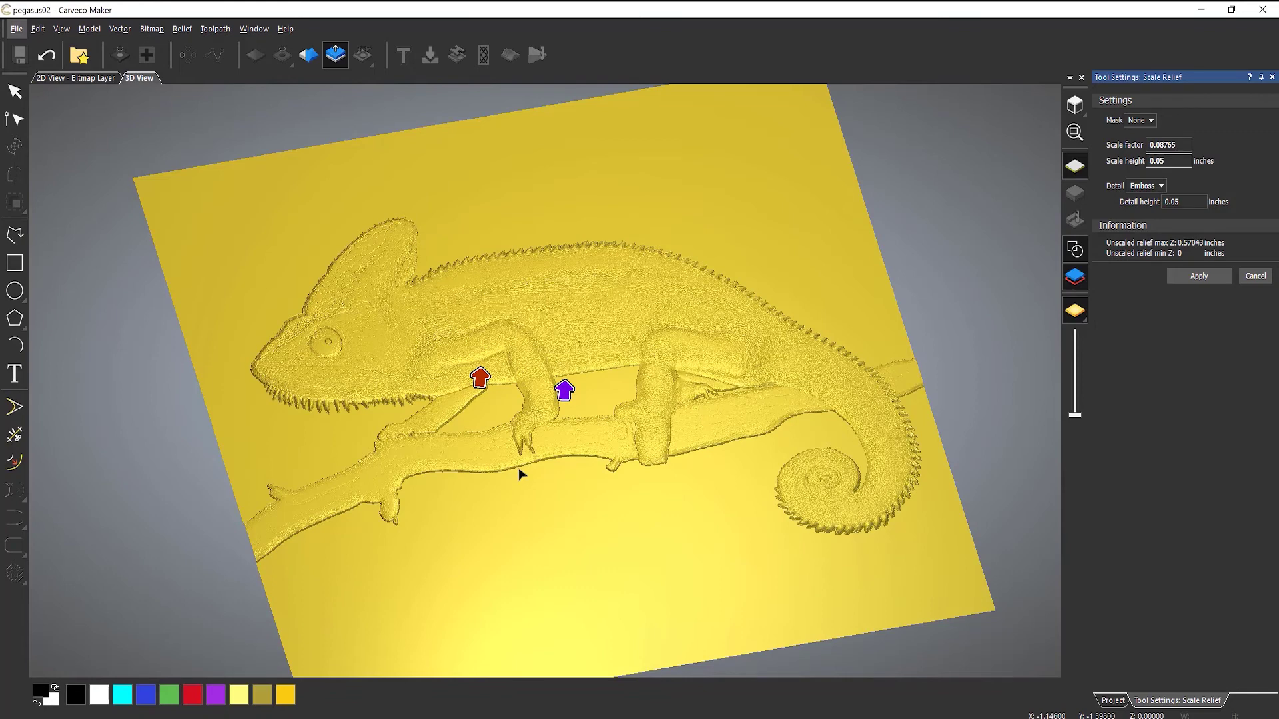
scroll(552, 383, "up", 2)
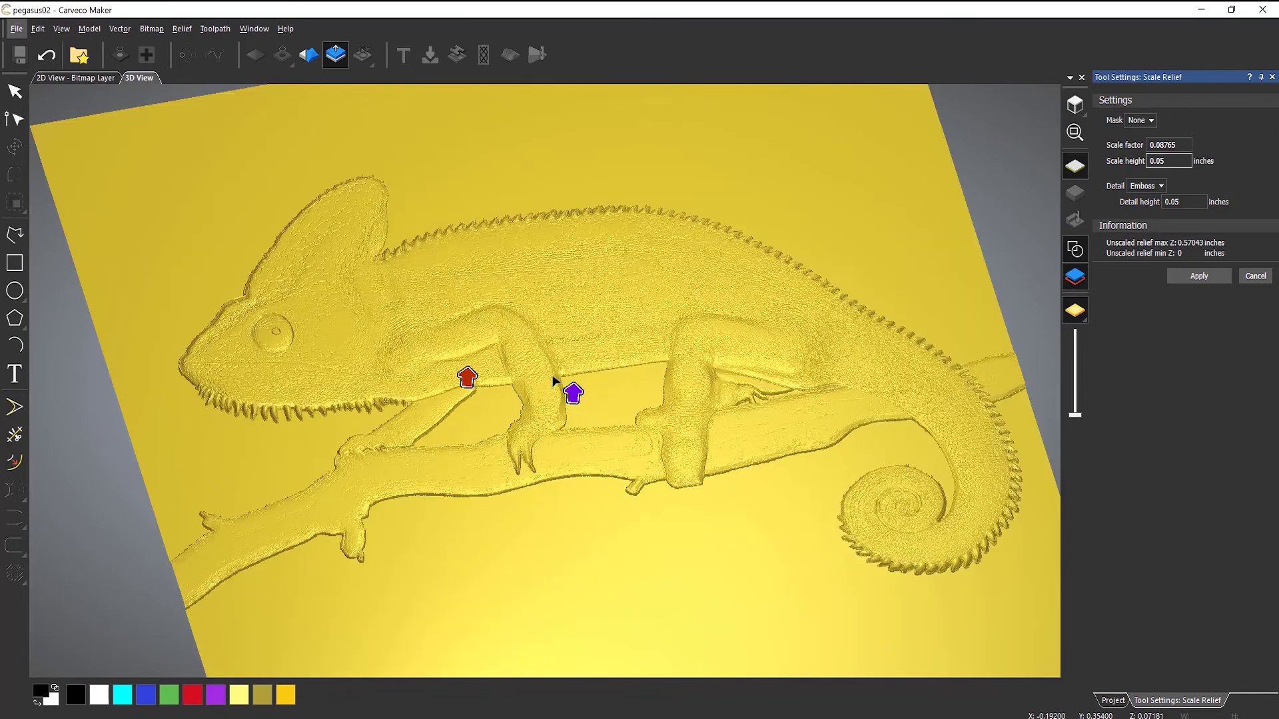
scroll(572, 382, "up", 1)
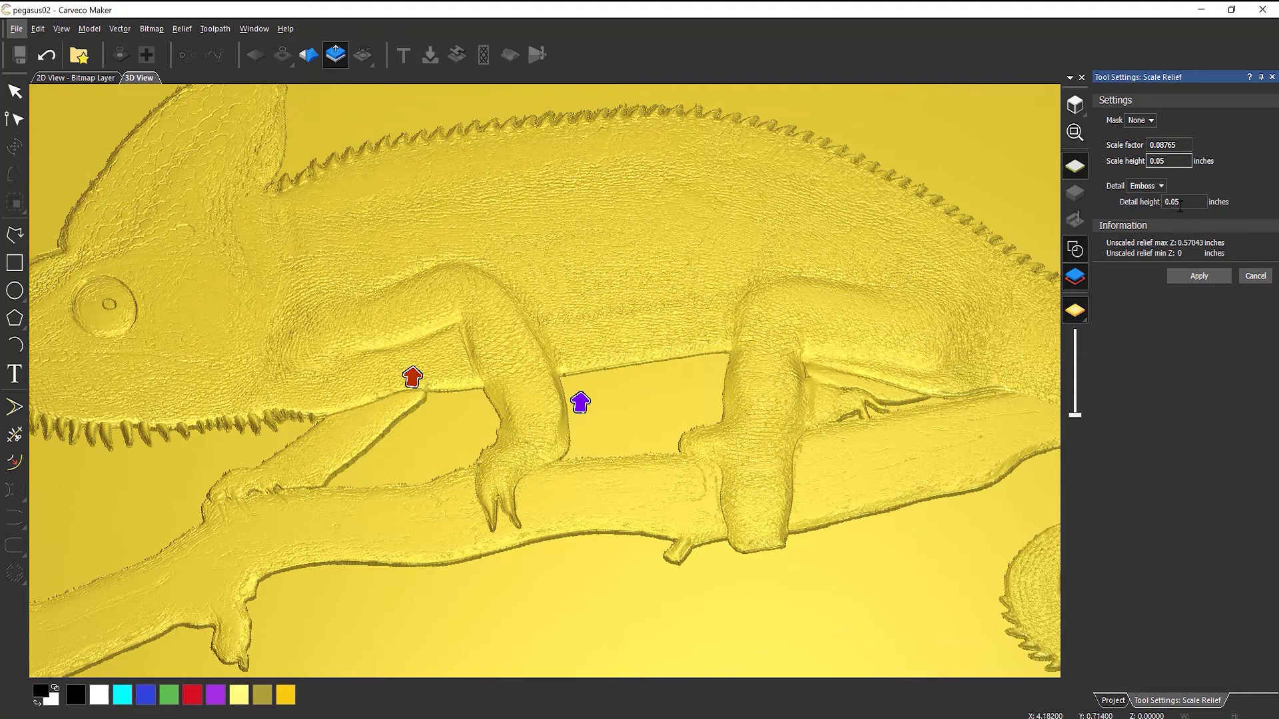
mouse_move(581, 406)
left_mouse_down()
mouse_move(583, 387)
mouse_move(582, 403)
left_mouse_up()
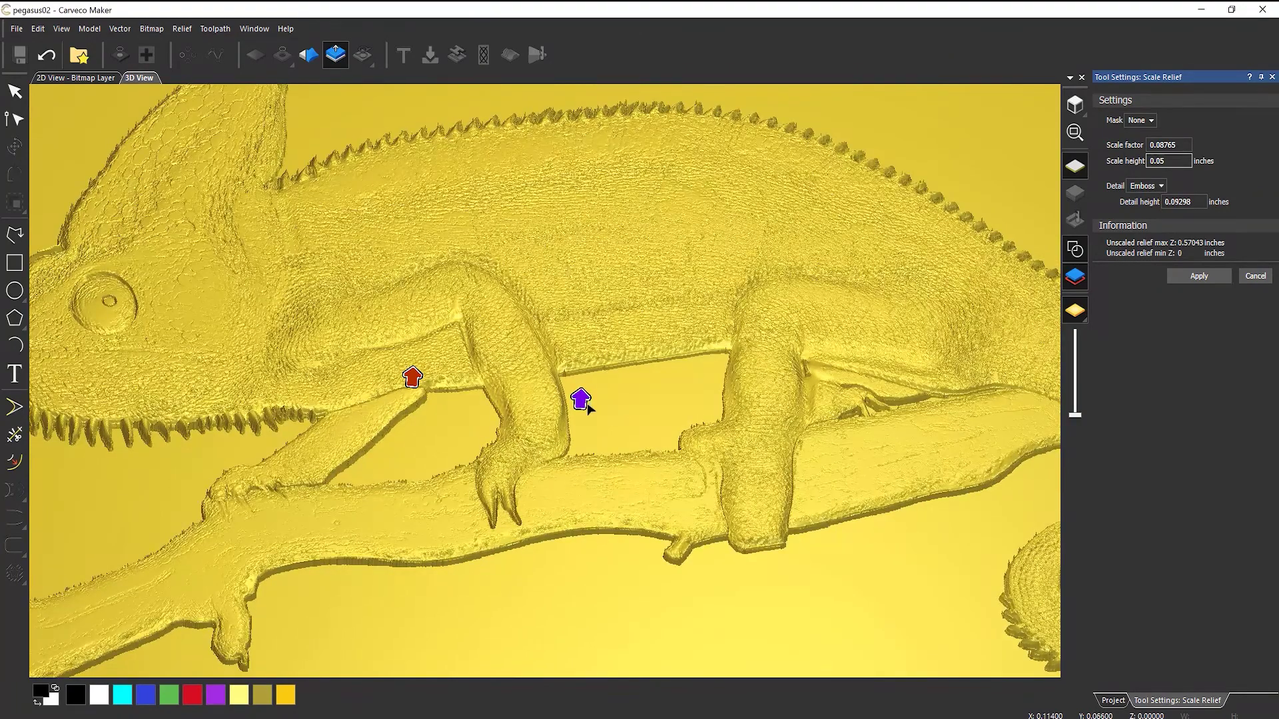
Flatten the embossed relief with both handles, and bring the detail height up to about 0.021 inches and the scale height to about 0.036 inches.
mouse_move(412, 378)
left_mouse_down()
mouse_move(409, 367)
mouse_move(411, 391)
mouse_move(413, 381)
left_mouse_up()
left_click_drag(579, 402, 579, 411)
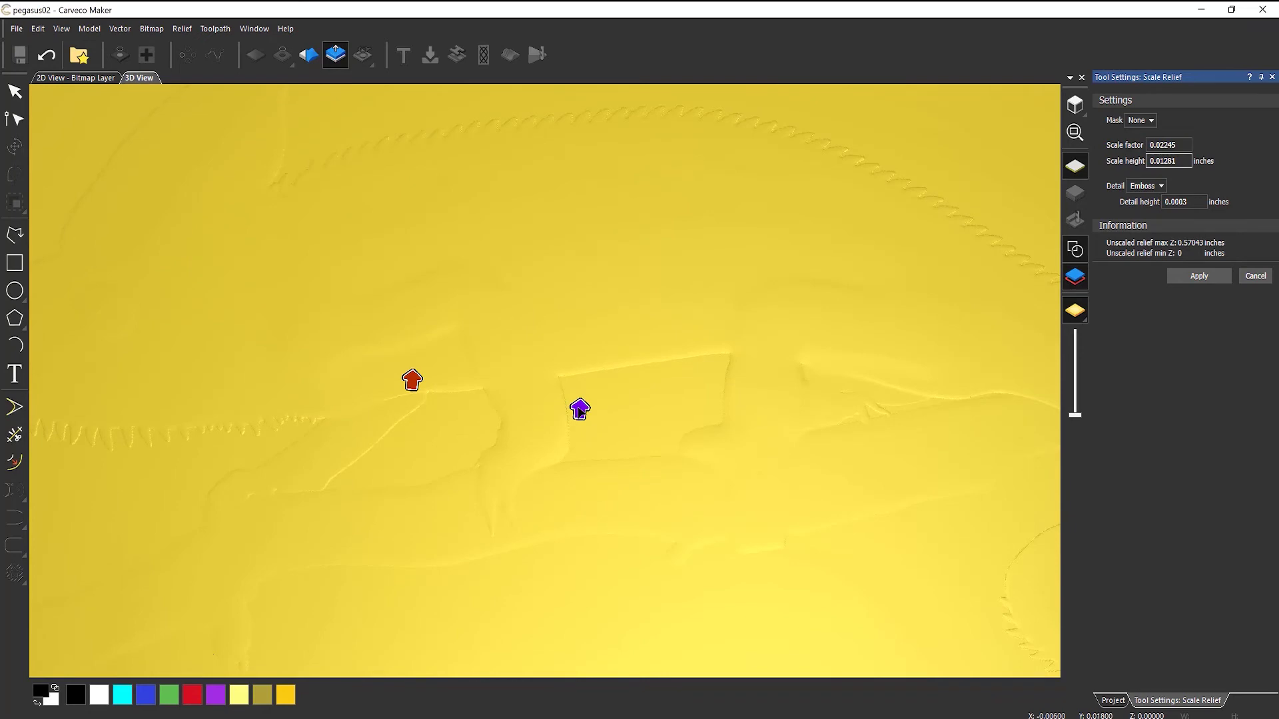
left_click_drag(579, 412, 579, 411)
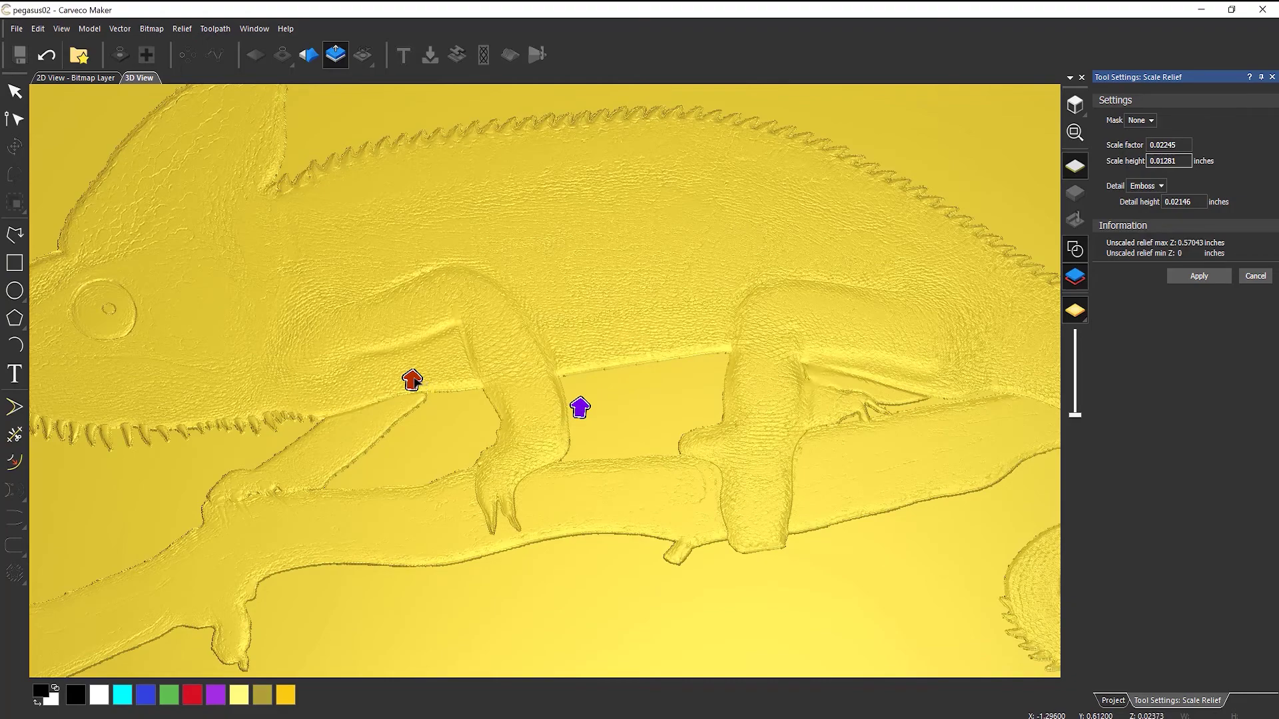
left_click_drag(414, 382, 414, 381)
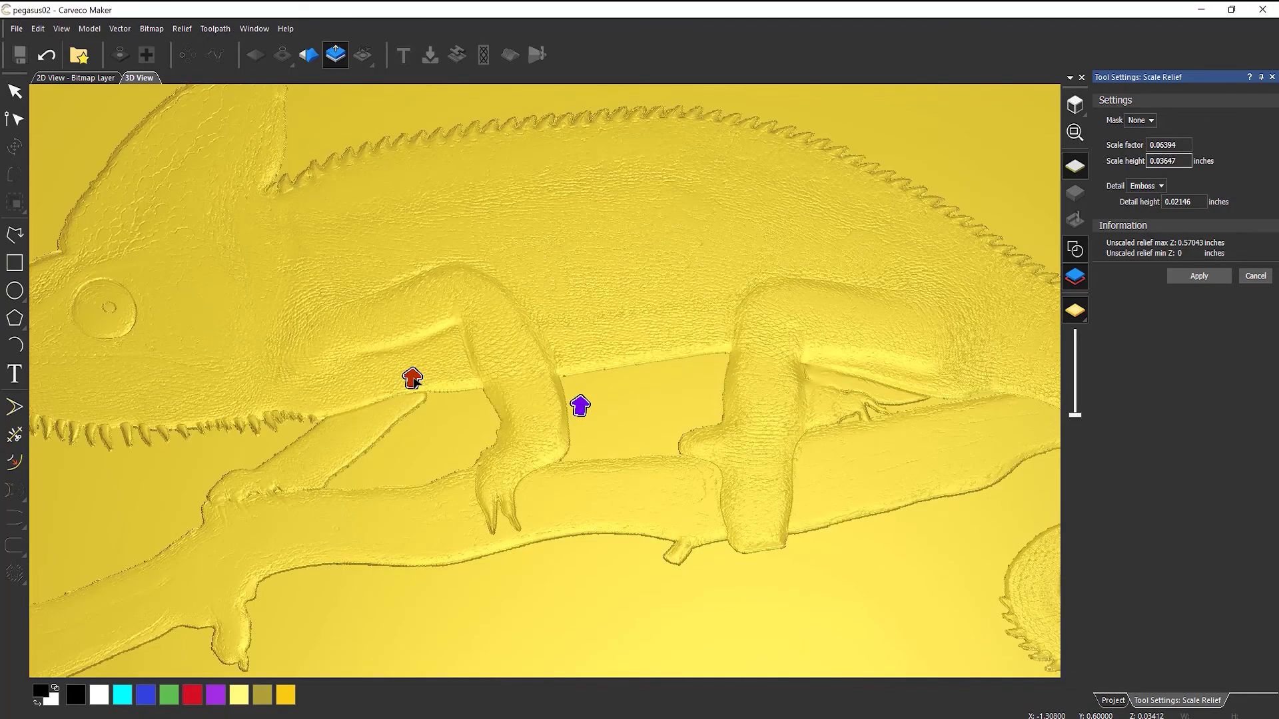
Apply the embossed scaling to the whole chameleon relief and close Scale Relief.
mouse_move(673, 345)
left_mouse_down()
mouse_move(608, 406)
mouse_move(608, 442)
mouse_move(599, 408)
mouse_move(608, 426)
mouse_move(653, 248)
mouse_move(609, 376)
mouse_move(590, 406)
mouse_move(581, 396)
mouse_move(565, 437)
left_mouse_up()
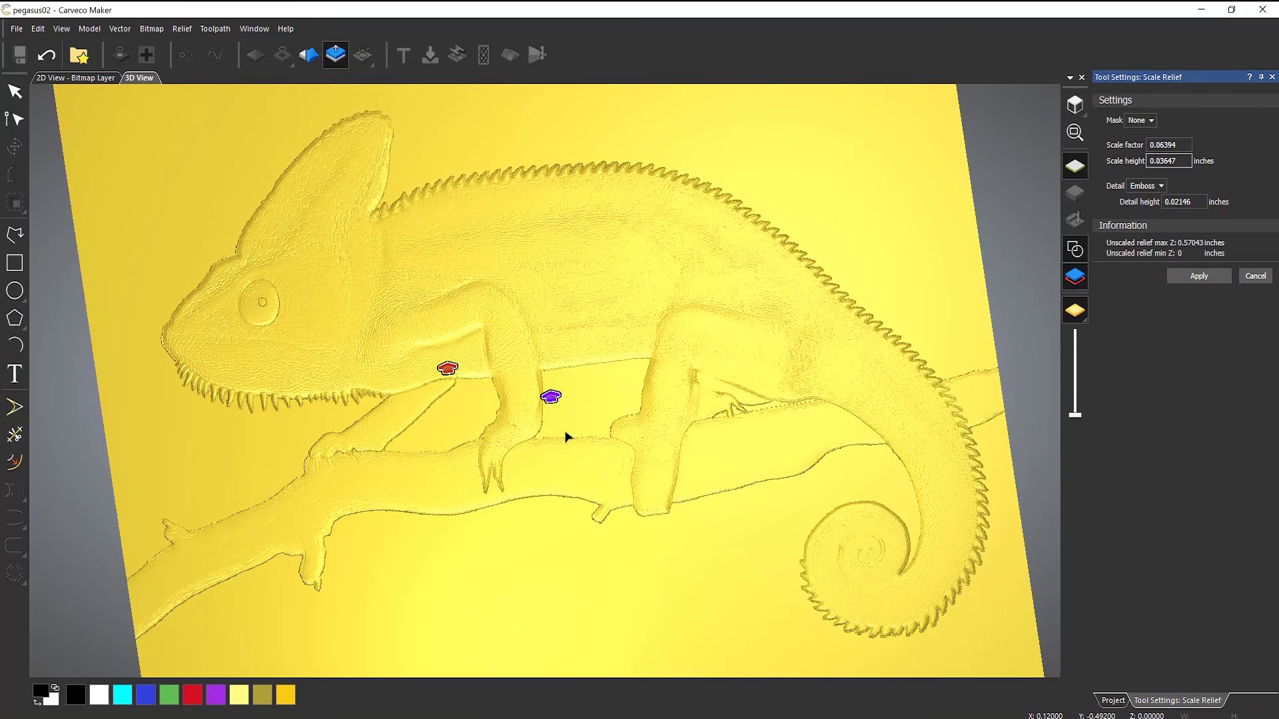
left_click(1207, 275)
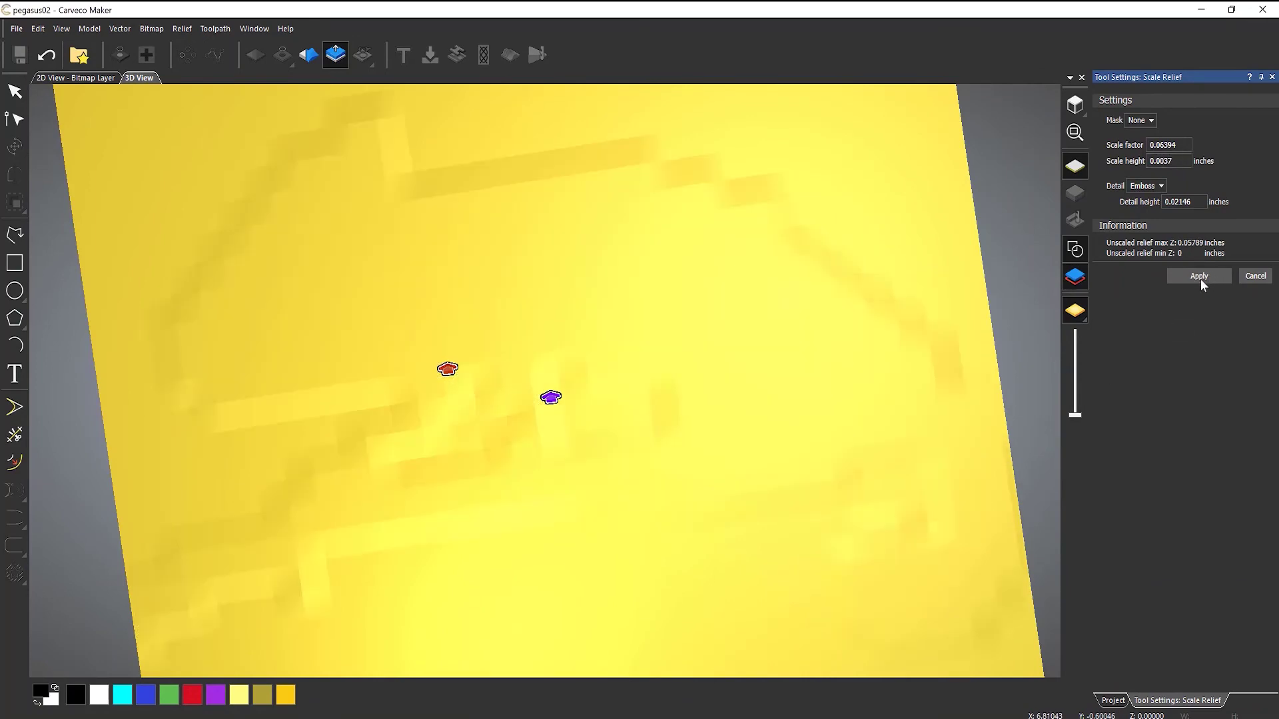
left_click(1256, 277)
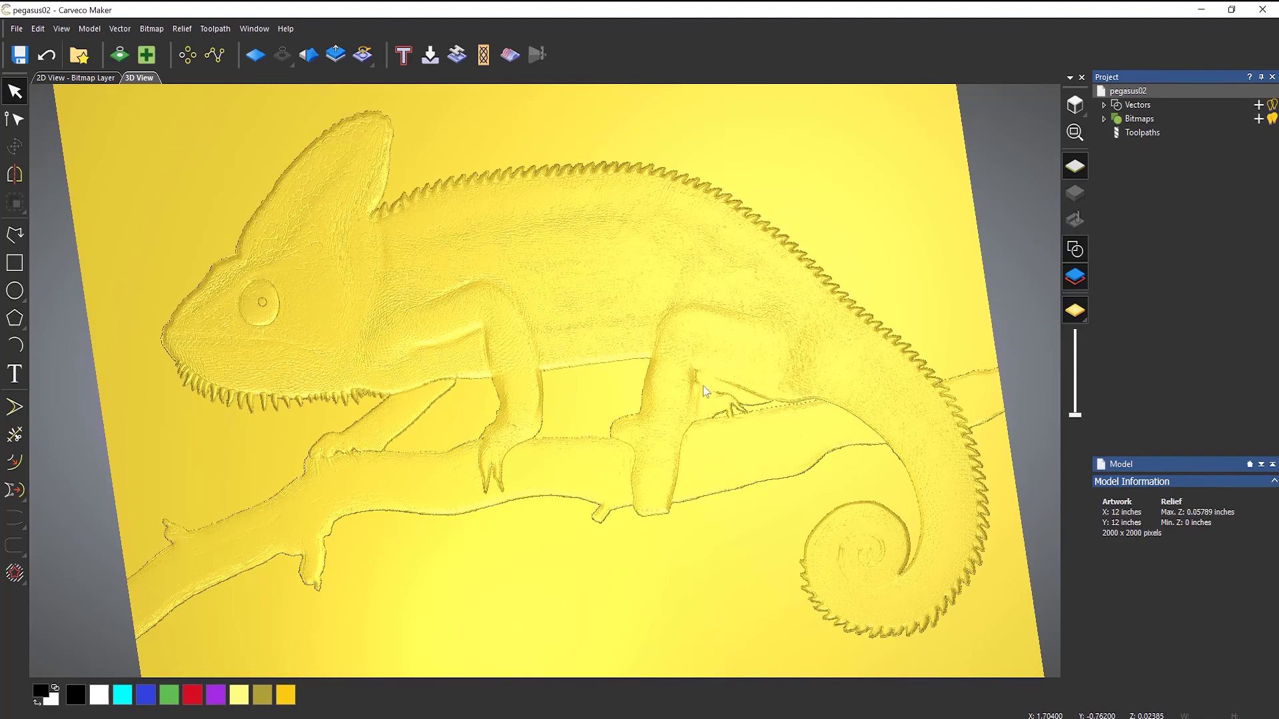
mouse_move(702, 385)
left_mouse_down()
mouse_move(792, 263)
mouse_move(712, 405)
mouse_move(686, 297)
mouse_move(748, 262)
mouse_move(686, 410)
mouse_move(679, 380)
mouse_move(696, 420)
left_mouse_up()
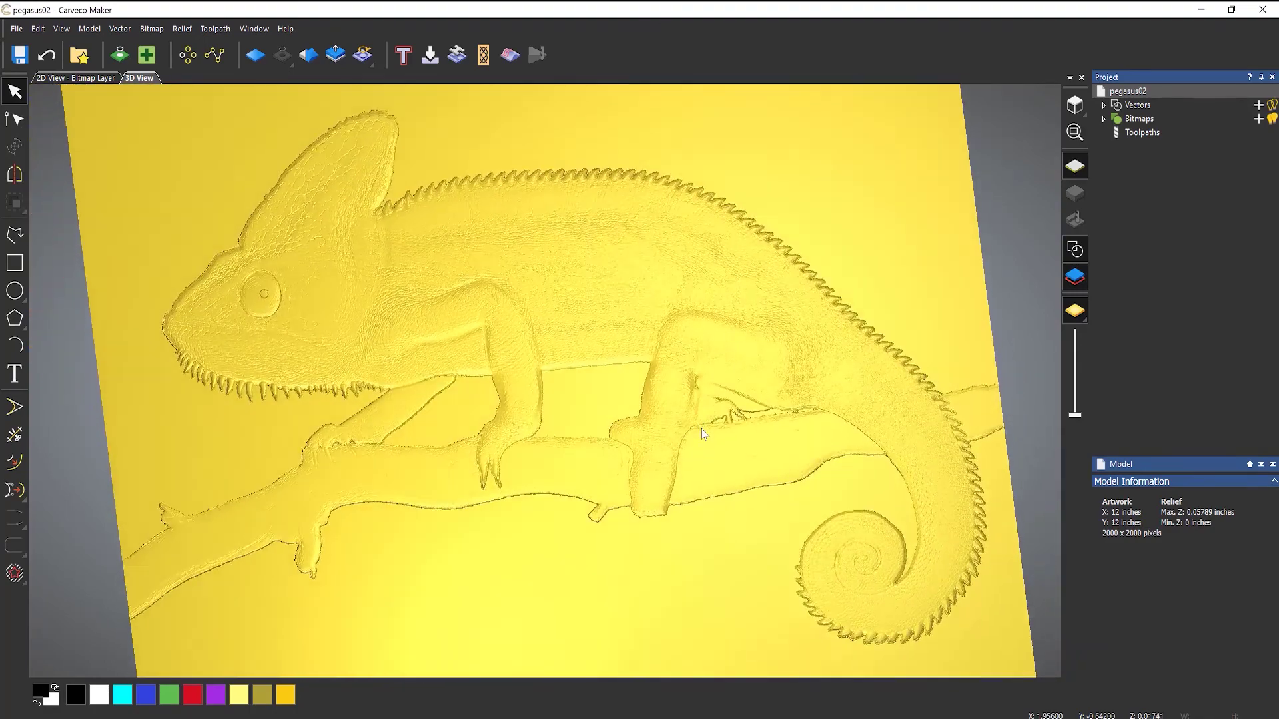